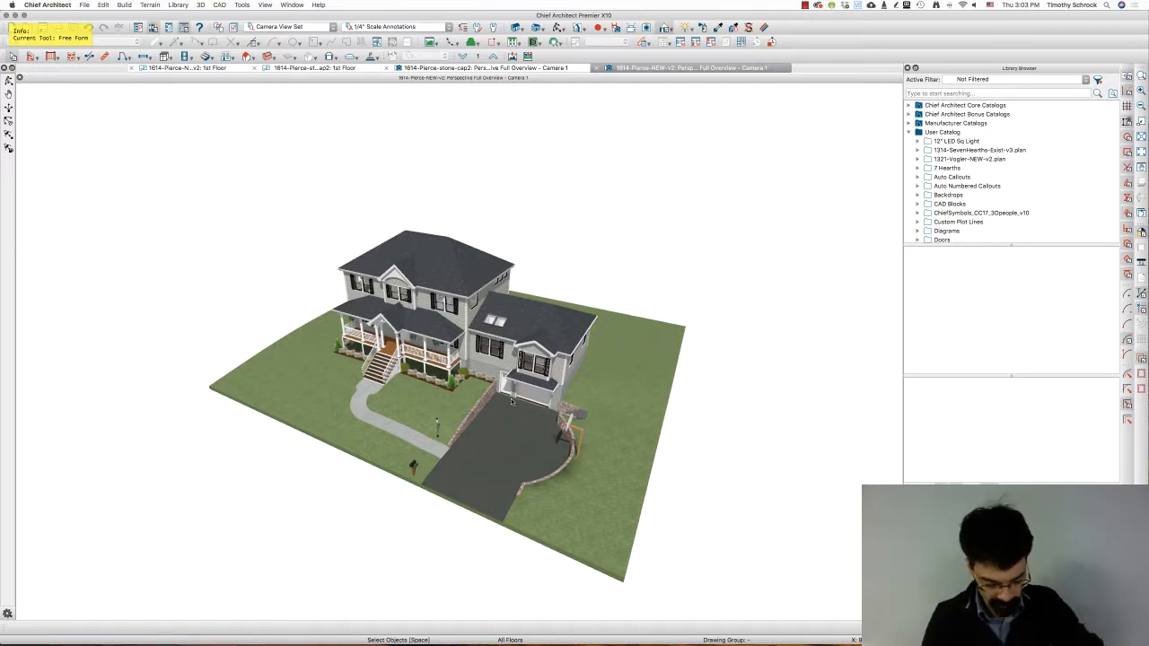
- Zoom in on the house, driveway and stone walls in the 3D Perspective Full Overview
{"action": "scroll", "coordinate": [511, 399], "scroll_direction": "up", "scroll_amount": 2}
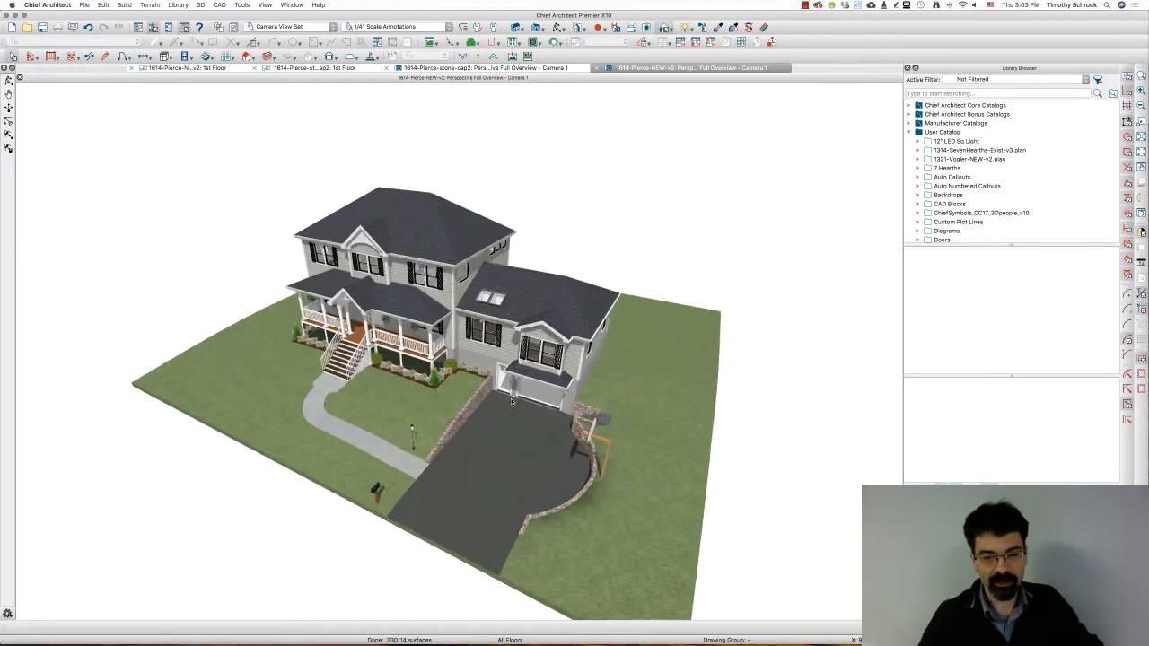
{"action": "scroll", "coordinate": [511, 401], "scroll_direction": "up", "scroll_amount": 2}
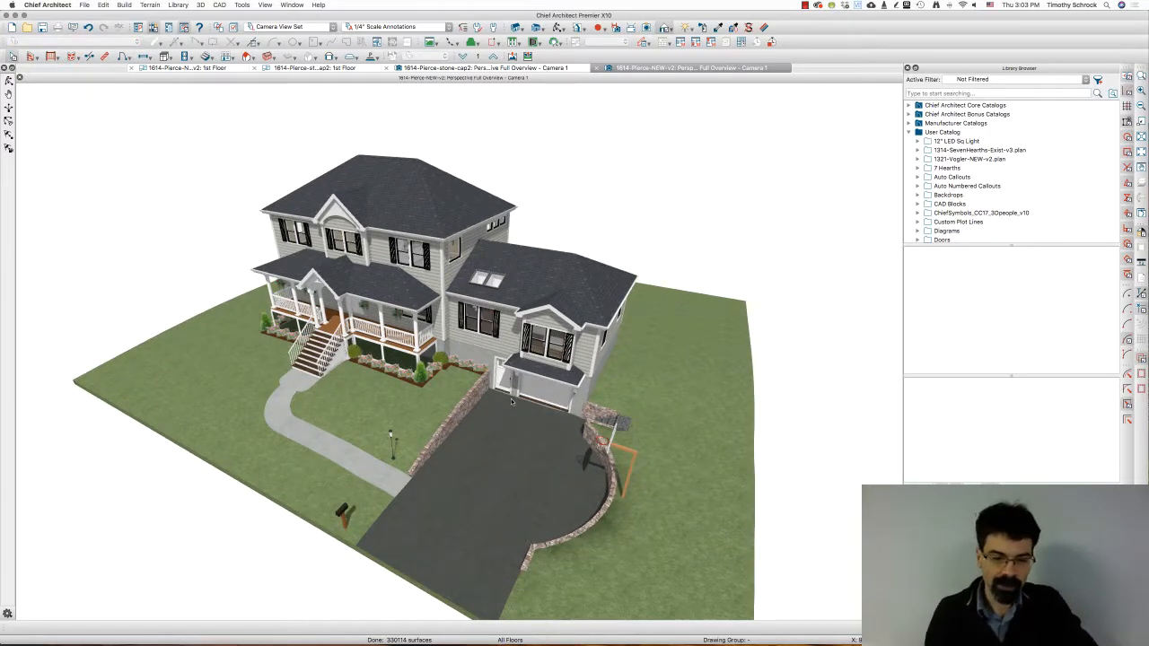
{"action": "key", "text": "ctrl+2"}
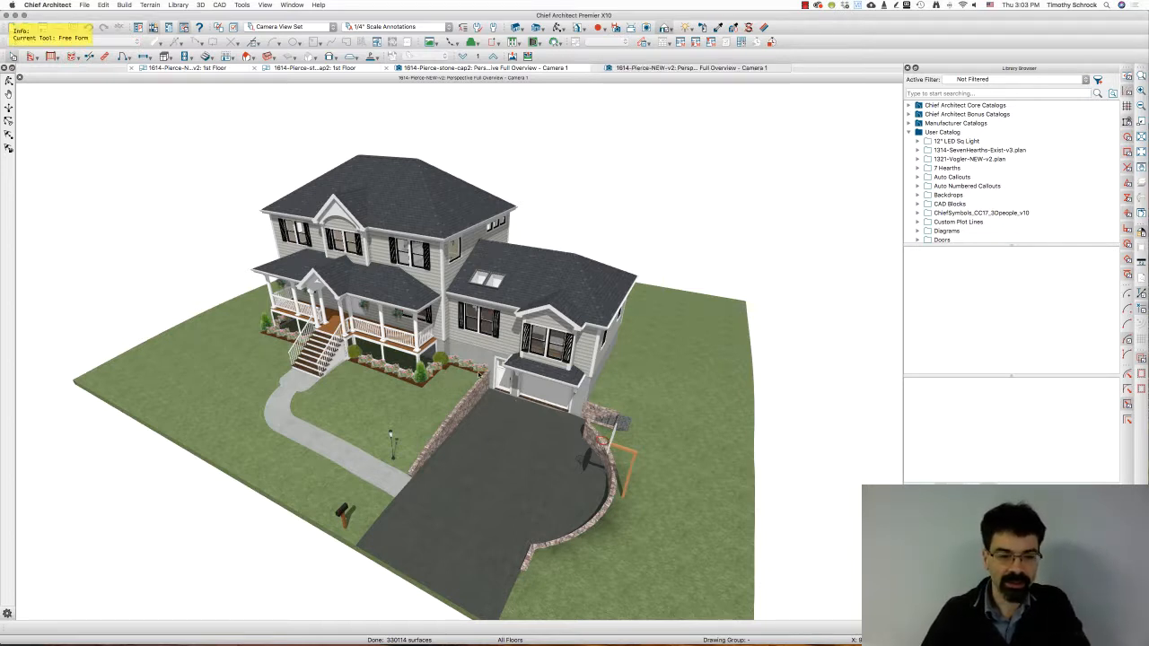
{"action": "left_click_drag", "start_coordinate": [477, 374], "coordinate": [451, 395]}
{"action": "left_click_drag", "start_coordinate": [417, 434], "coordinate": [402, 467]}
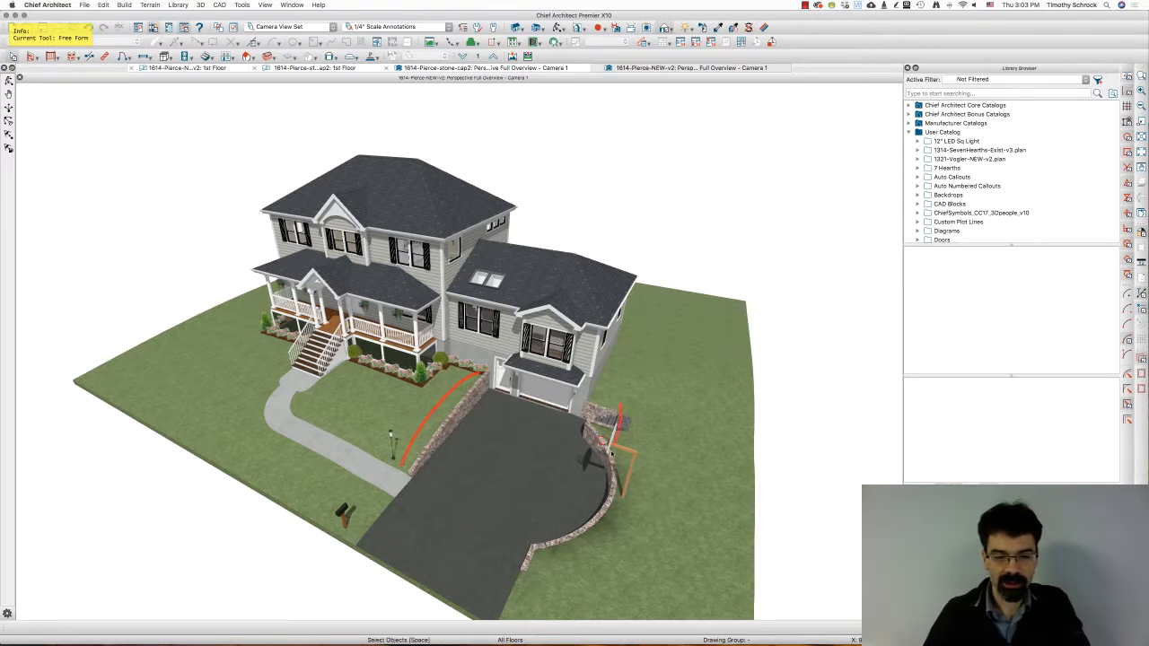
{"action": "mouse_move", "coordinate": [619, 410]}
{"action": "left_mouse_down"}
{"action": "mouse_move", "coordinate": [579, 517]}
{"action": "mouse_move", "coordinate": [528, 583]}
{"action": "left_mouse_up"}
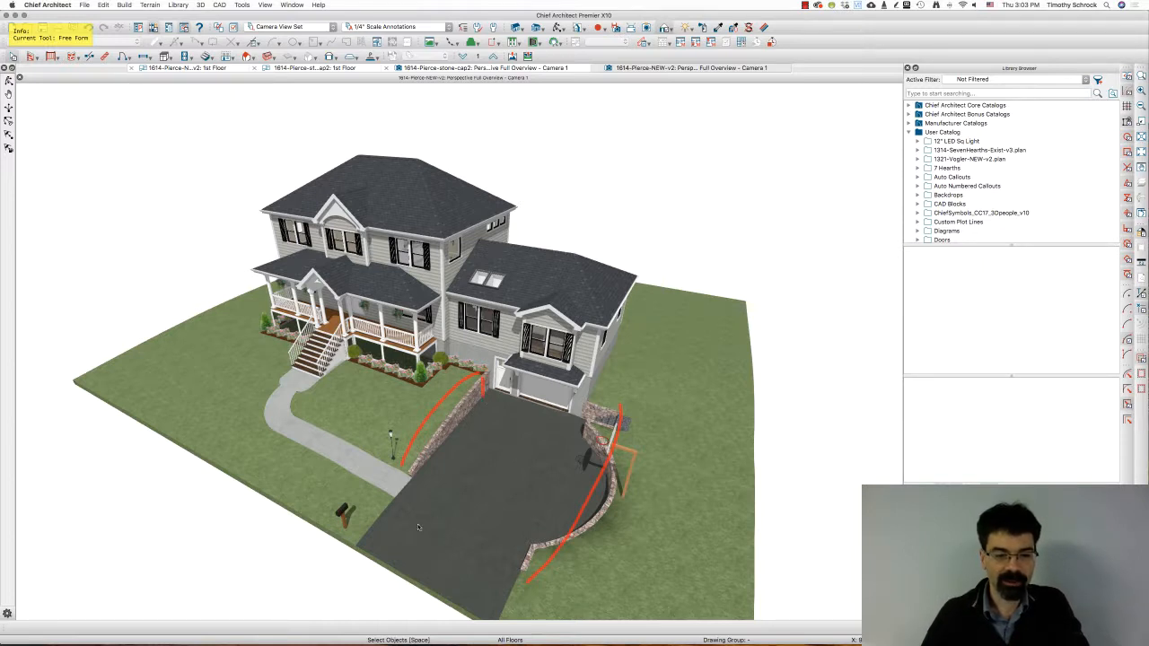
{"action": "left_click_drag", "start_coordinate": [418, 527], "coordinate": [528, 388]}
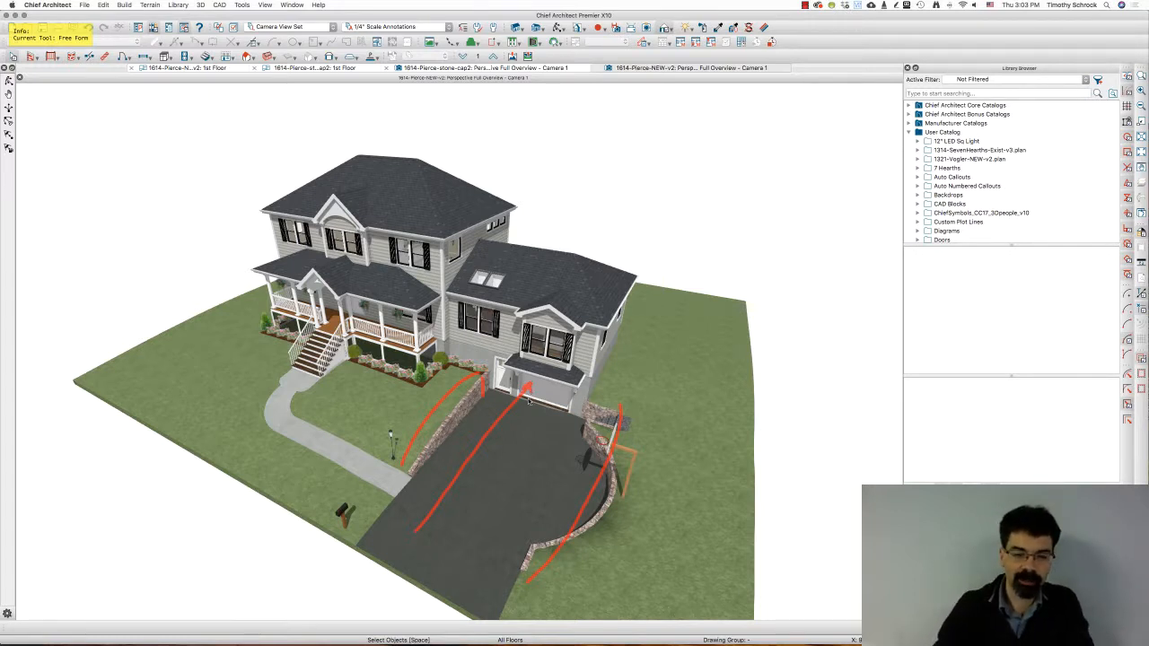
{"action": "key", "text": "Escape"}
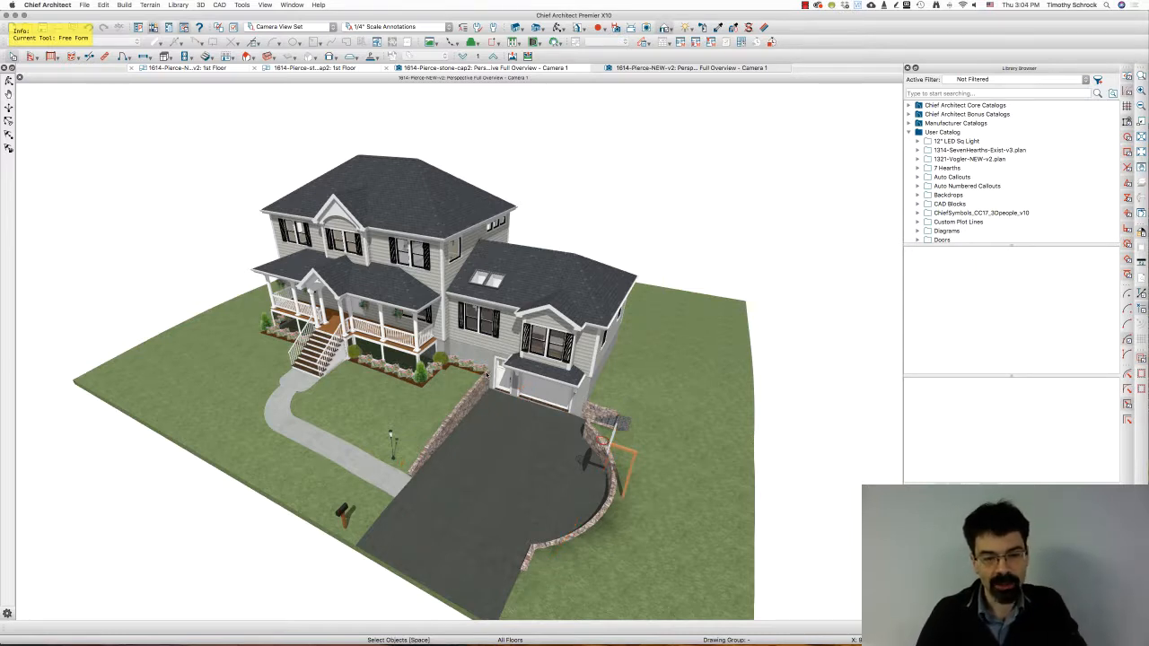
{"action": "mouse_move", "coordinate": [487, 375]}
{"action": "left_mouse_down"}
{"action": "mouse_move", "coordinate": [459, 395]}
{"action": "mouse_move", "coordinate": [412, 469]}
{"action": "left_mouse_up"}
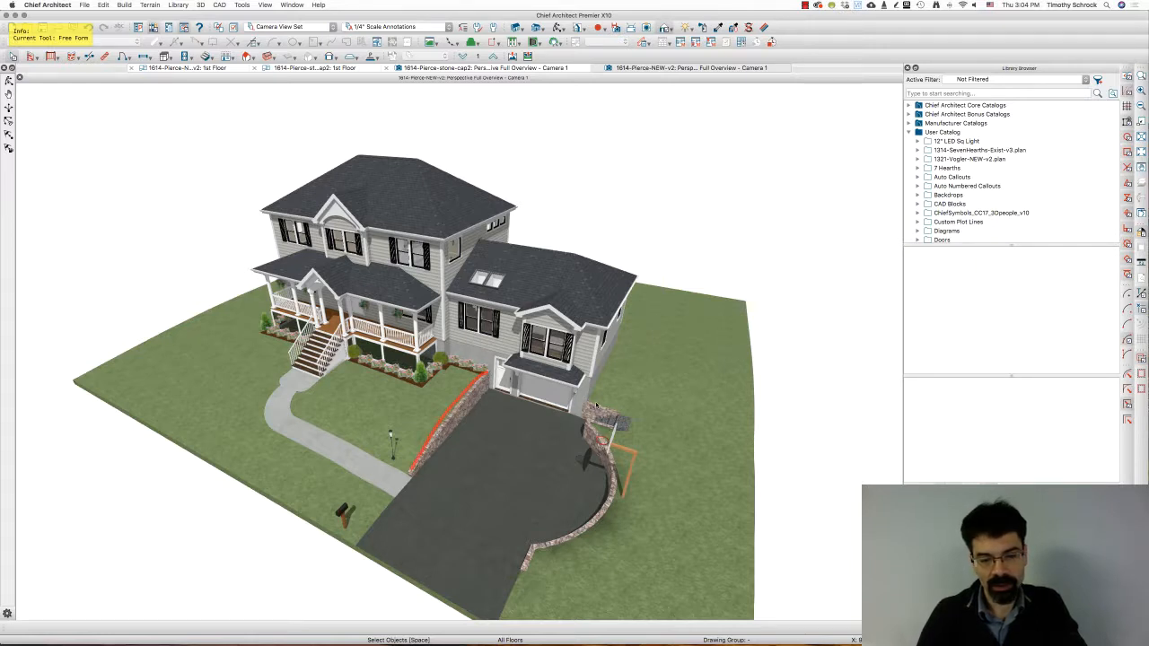
{"action": "left_click_drag", "start_coordinate": [589, 406], "coordinate": [619, 415]}
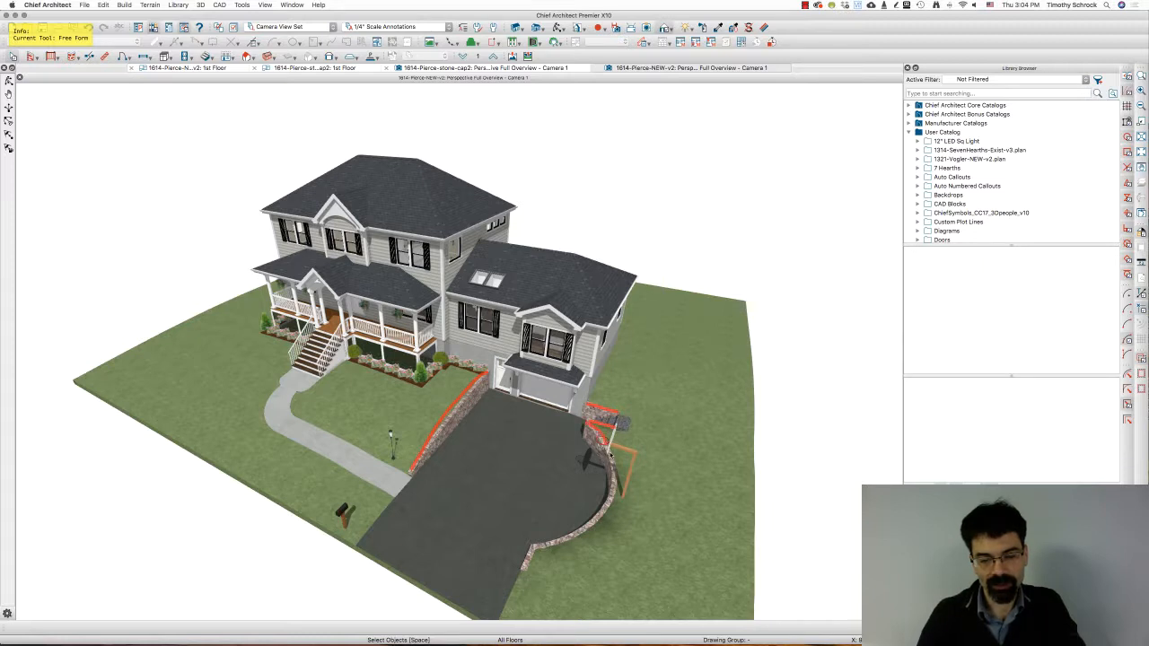
{"action": "mouse_move", "coordinate": [610, 456]}
{"action": "left_mouse_down"}
{"action": "mouse_move", "coordinate": [601, 519]}
{"action": "mouse_move", "coordinate": [539, 544]}
{"action": "left_mouse_up"}
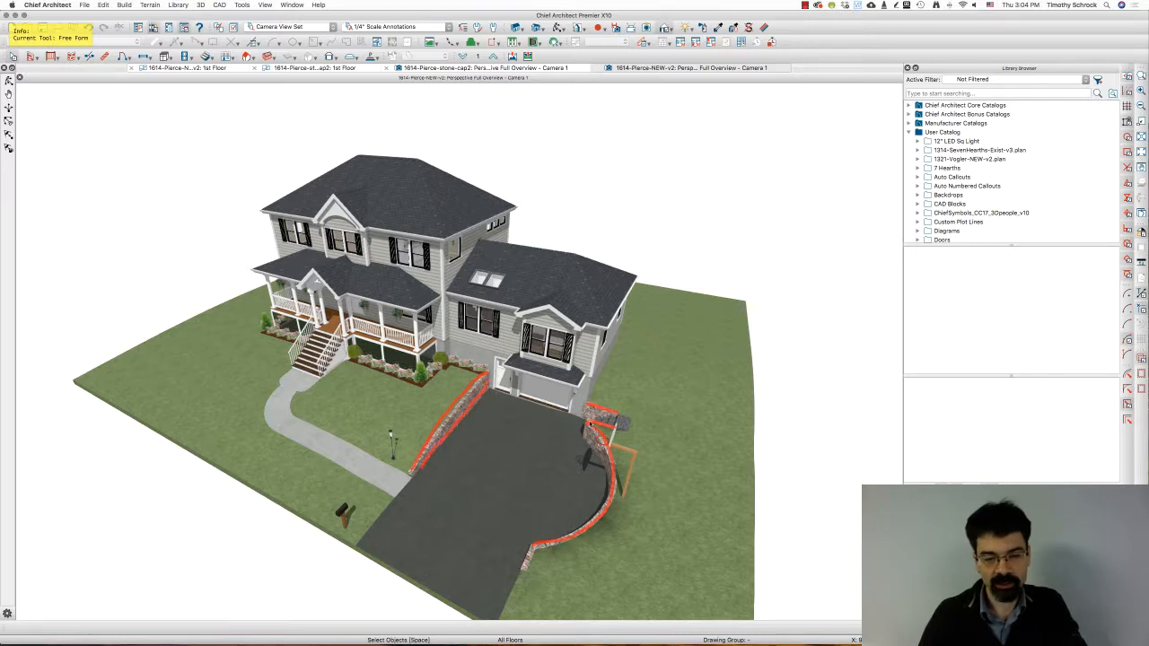
{"action": "left_click_drag", "start_coordinate": [591, 426], "coordinate": [536, 554]}
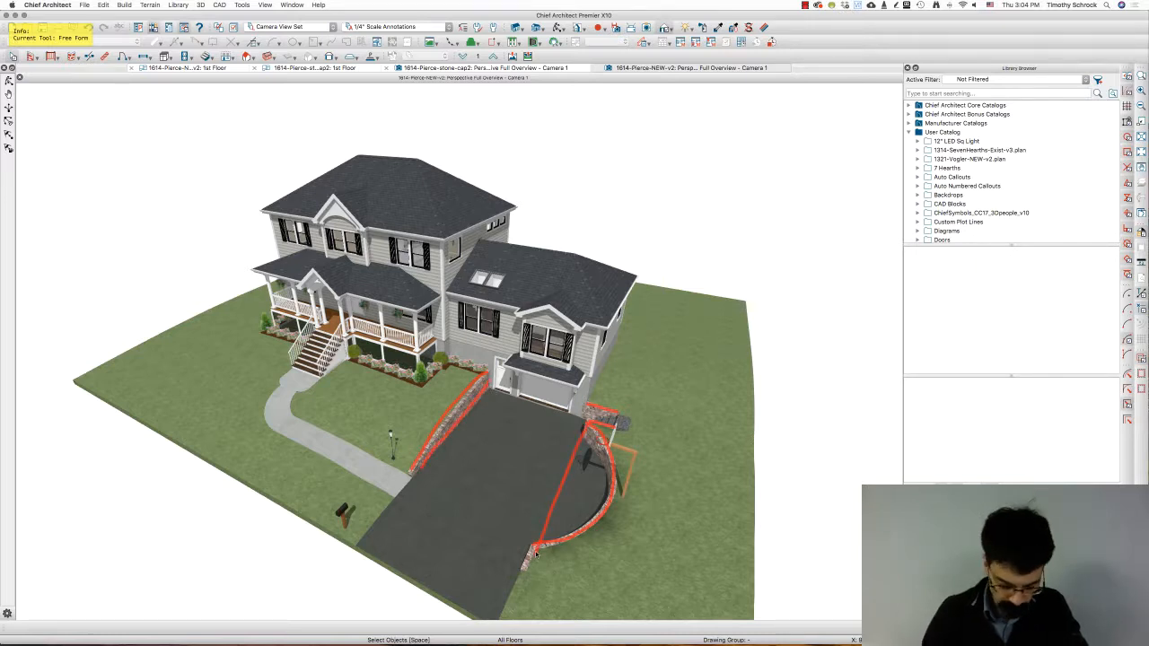
{"action": "key", "text": "Delete"}
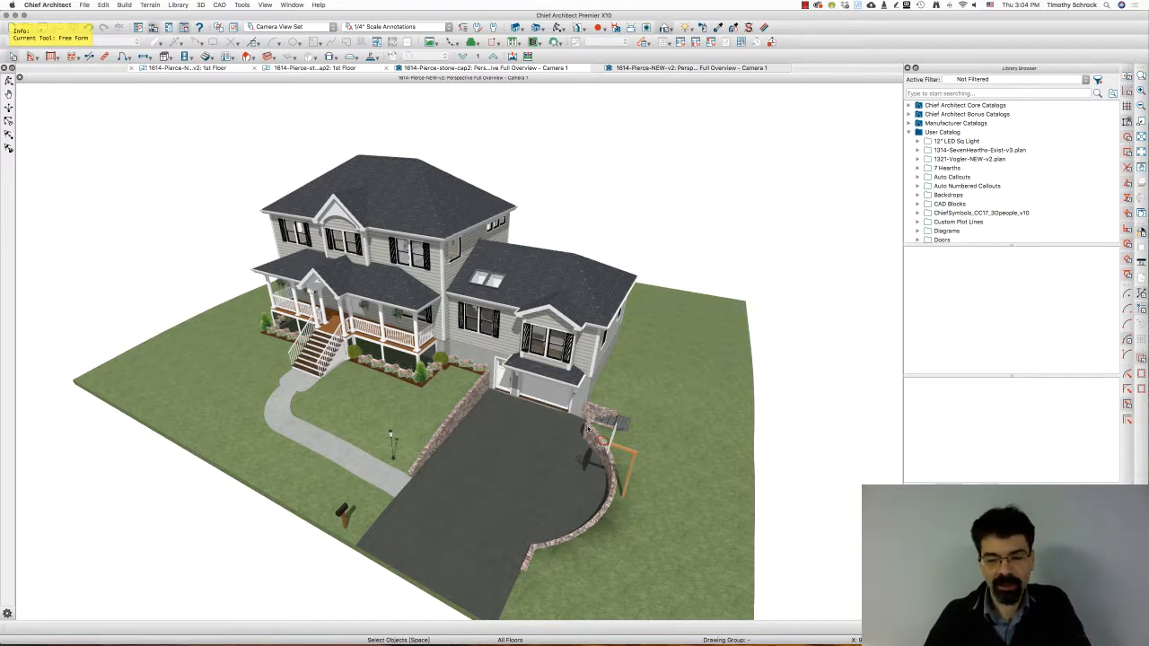
{"action": "mouse_move", "coordinate": [589, 431]}
{"action": "left_mouse_down"}
{"action": "mouse_move", "coordinate": [606, 459]}
{"action": "mouse_move", "coordinate": [598, 508]}
{"action": "mouse_move", "coordinate": [539, 539]}
{"action": "left_mouse_up"}
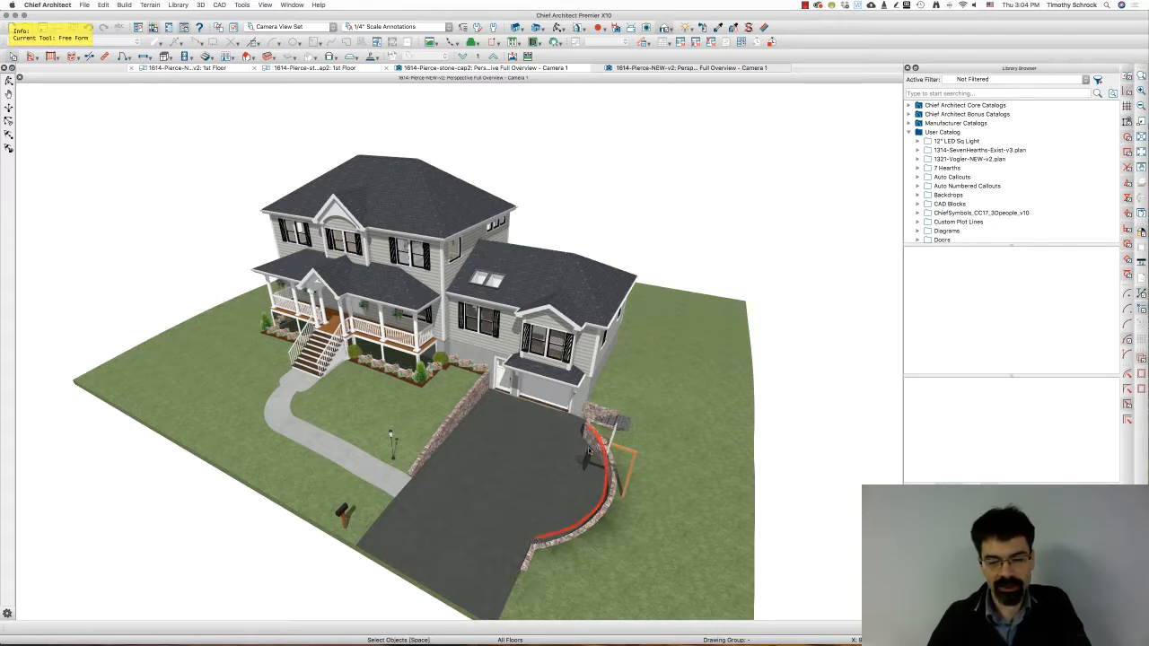
{"action": "left_click_drag", "start_coordinate": [580, 440], "coordinate": [532, 549]}
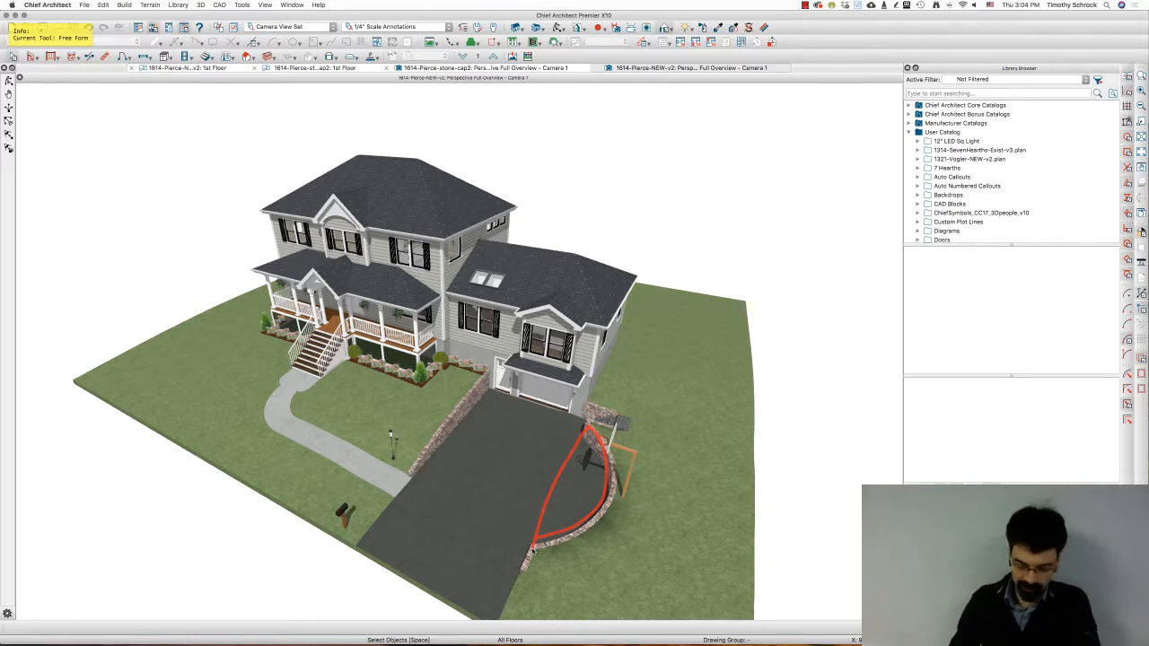
{"action": "key", "text": "Escape"}
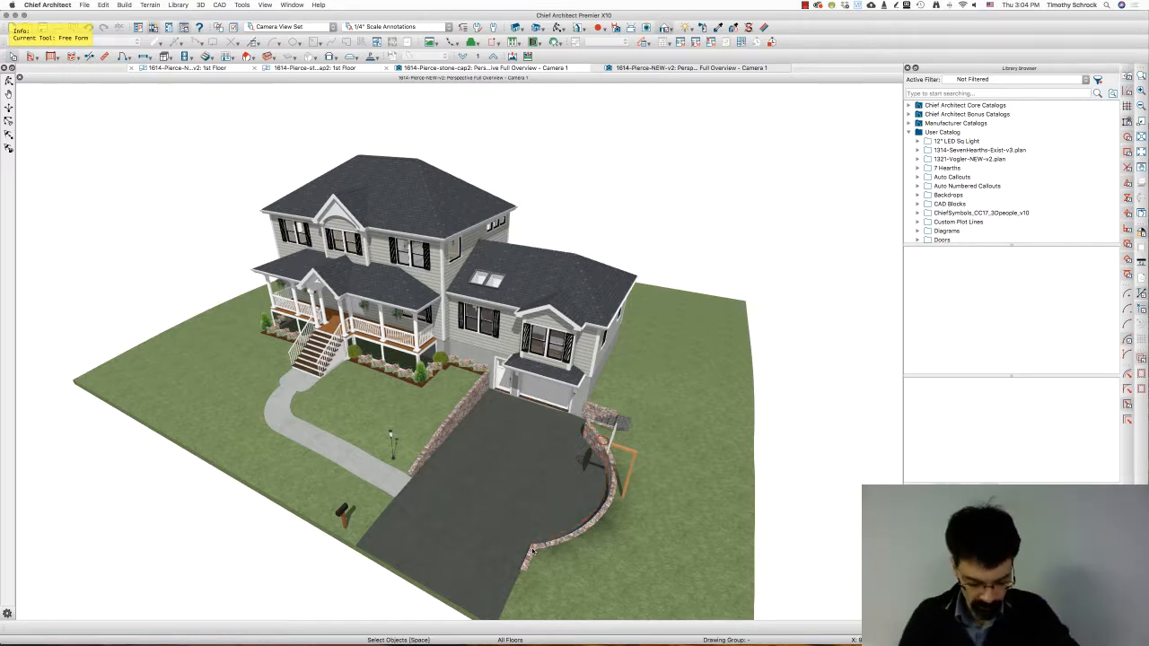
{"action": "key", "text": "Escape"}
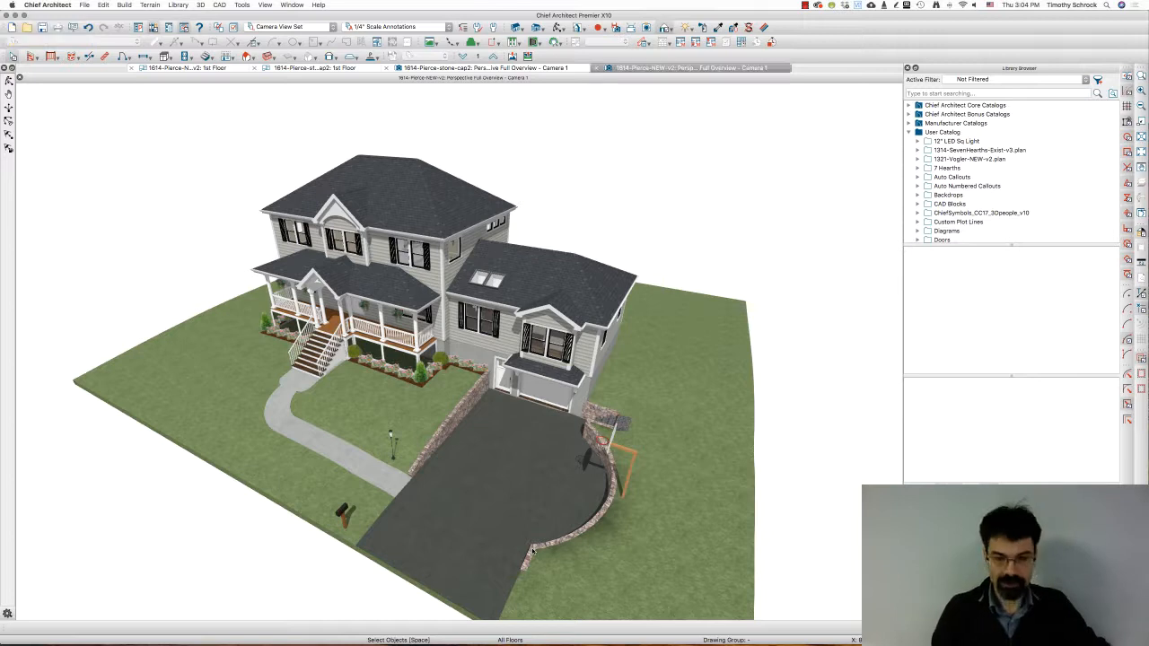
- Show the 1st Floor plan, zoom toward the curved wall, and select the curved retaining wall
{"action": "left_click", "coordinate": [342, 70]}
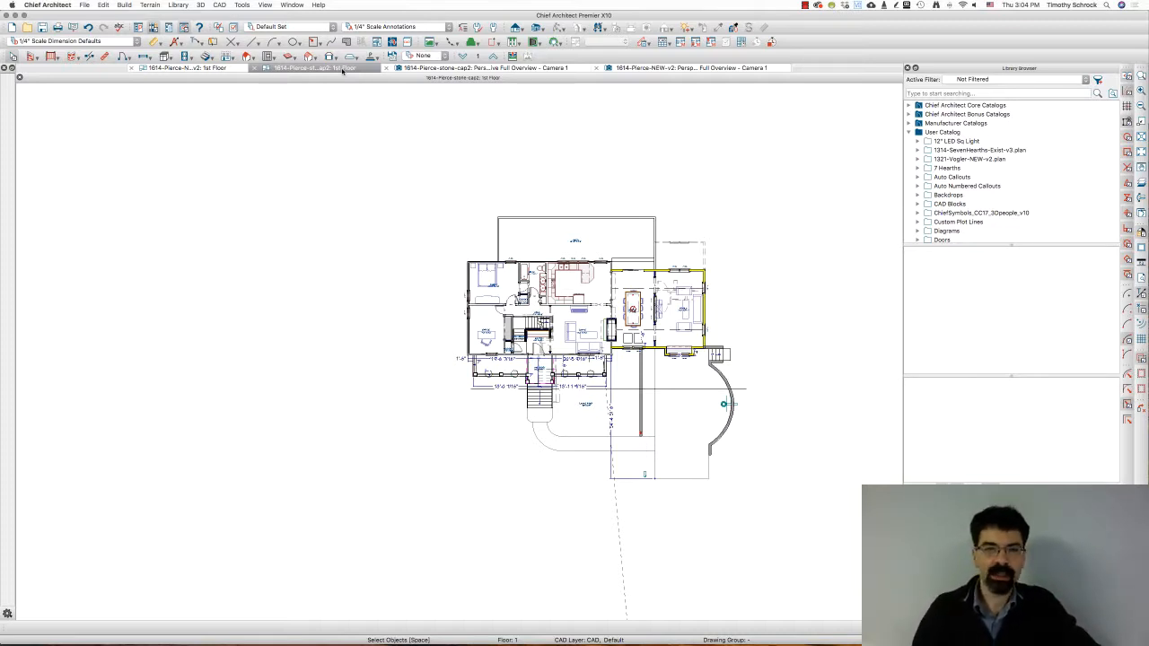
{"action": "left_click", "coordinate": [440, 69]}
{"action": "left_click", "coordinate": [350, 69]}
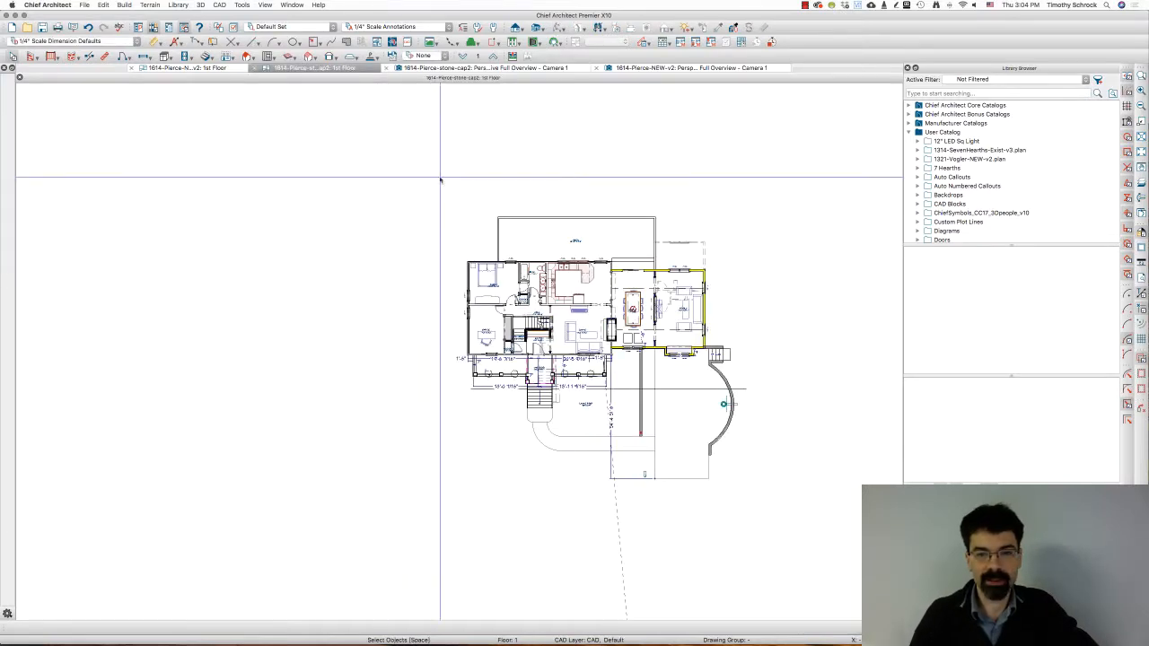
{"action": "scroll", "coordinate": [632, 296], "scroll_direction": "up", "scroll_amount": 3}
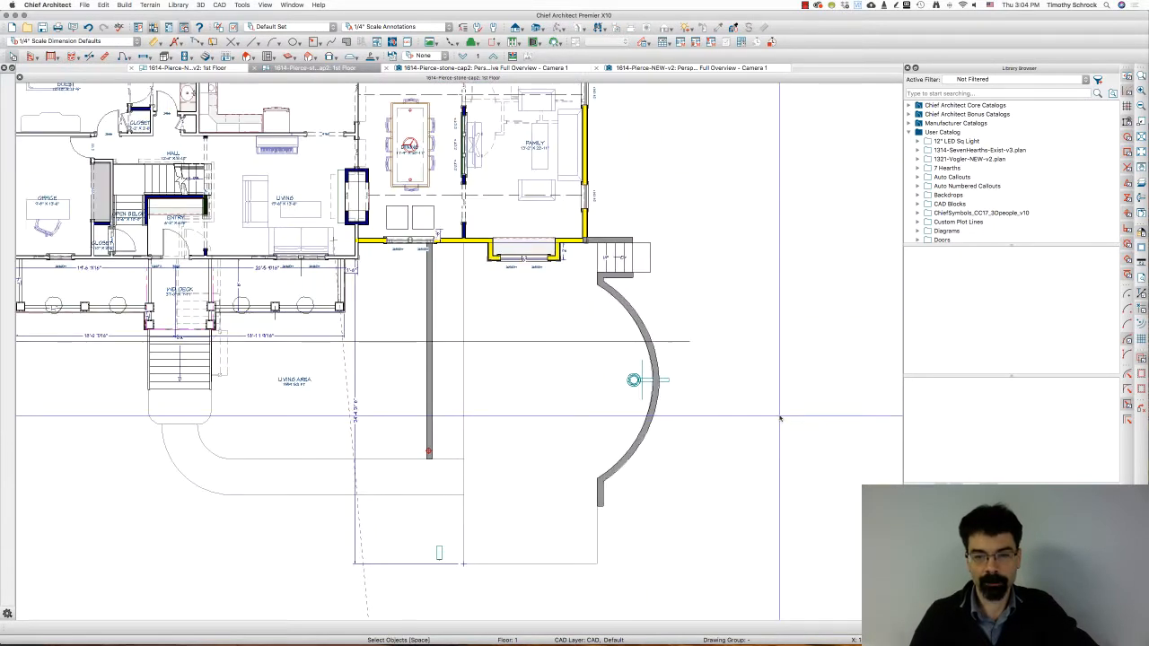
{"action": "left_click", "coordinate": [627, 302]}
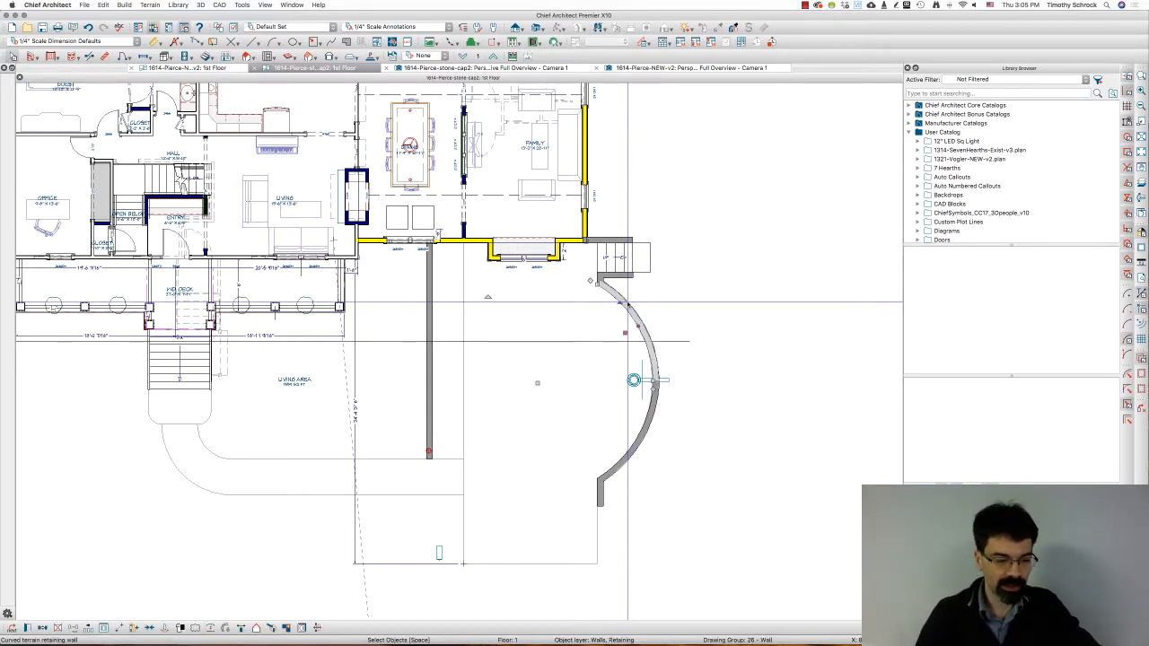
{"action": "double_click", "coordinate": [628, 303]}
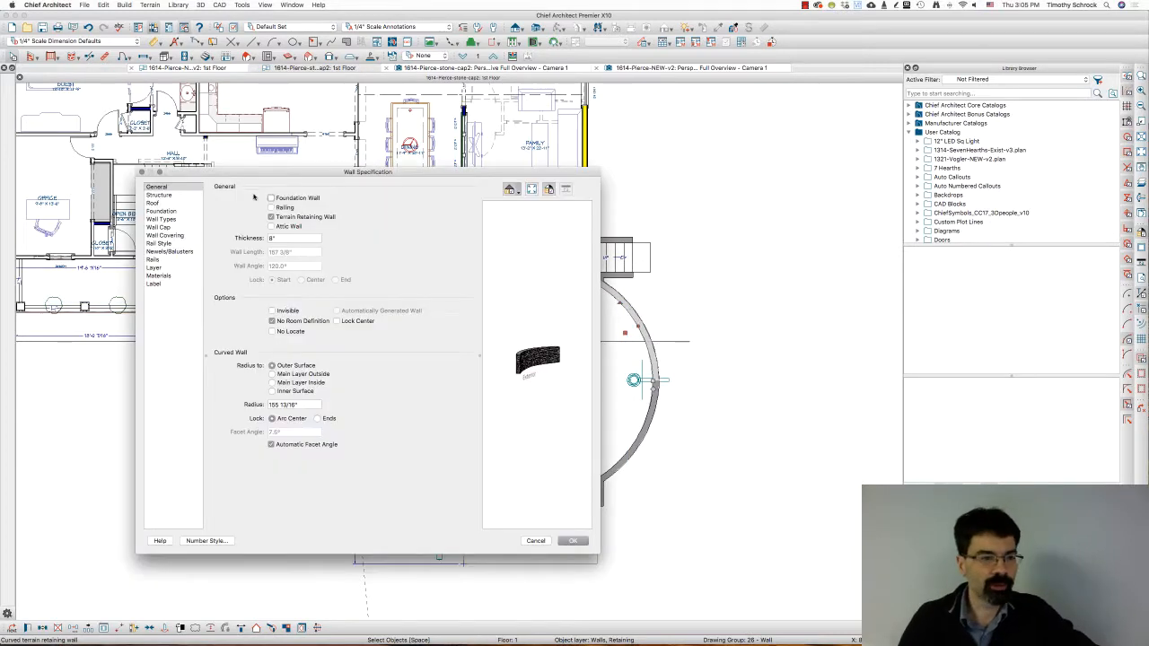
{"action": "left_click", "coordinate": [183, 212]}
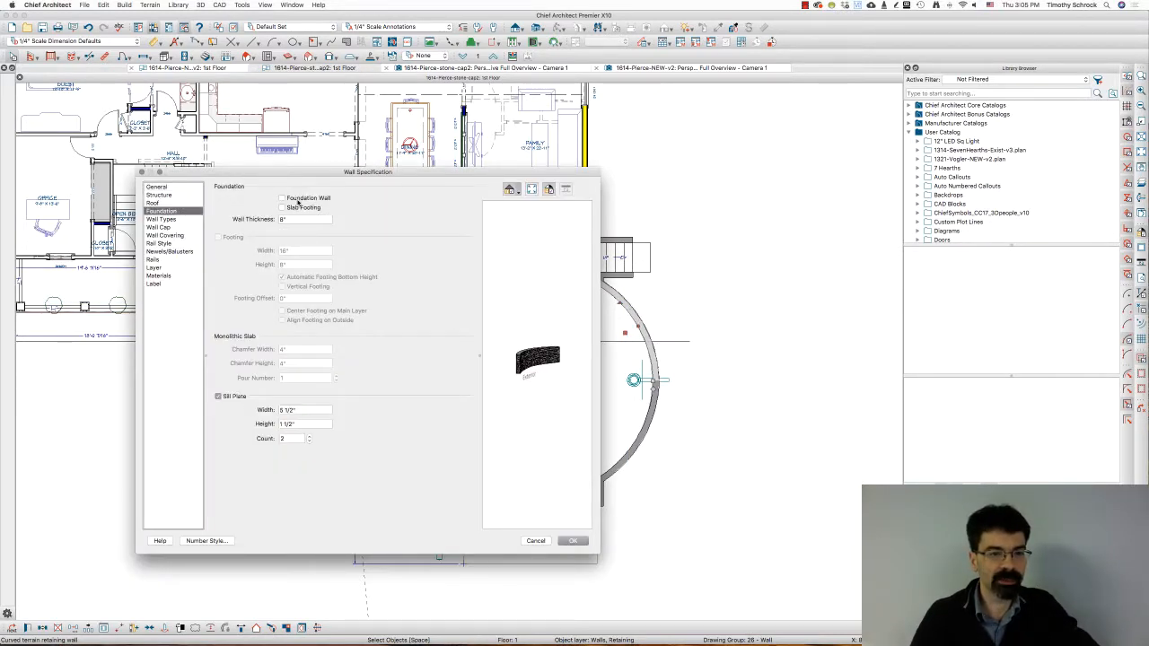
{"action": "left_click", "coordinate": [566, 541]}
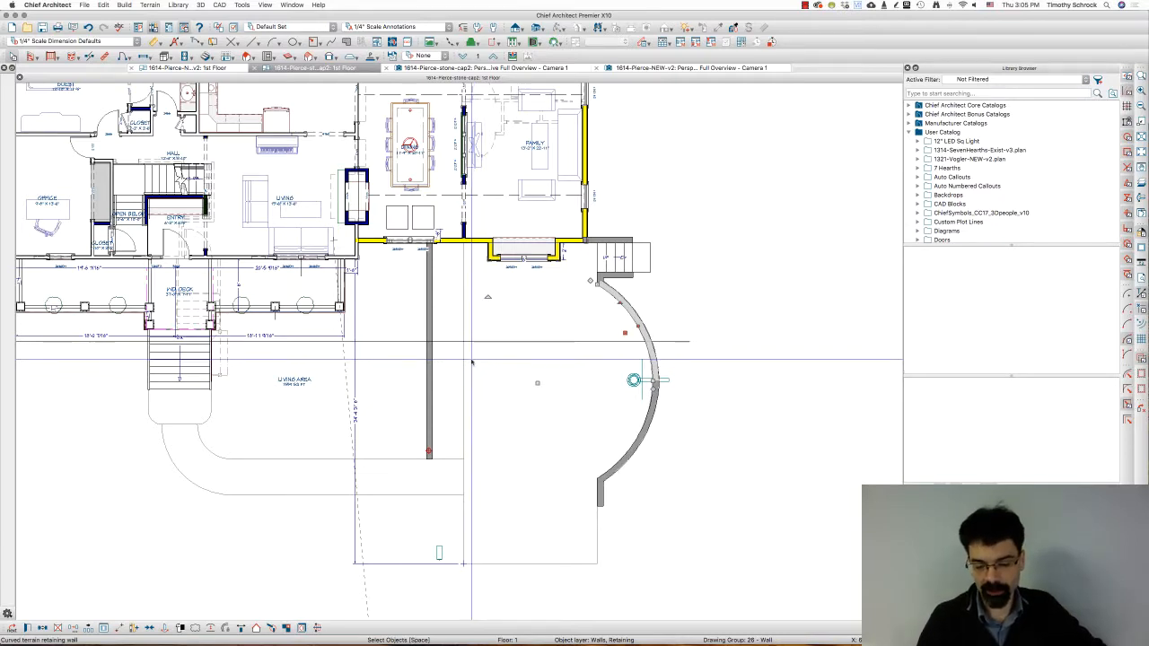
- Switch to the stone-cap perspective overview, zoom in close, and open the Layer Set list
{"action": "left_click", "coordinate": [437, 70]}
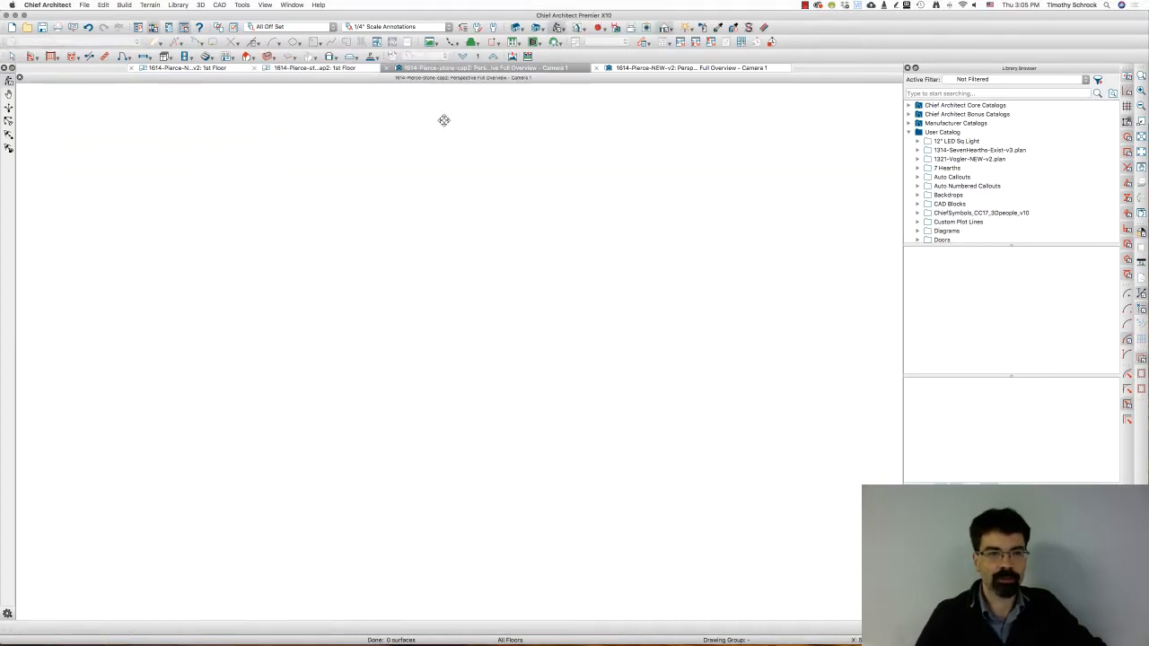
{"action": "left_click", "coordinate": [305, 26]}
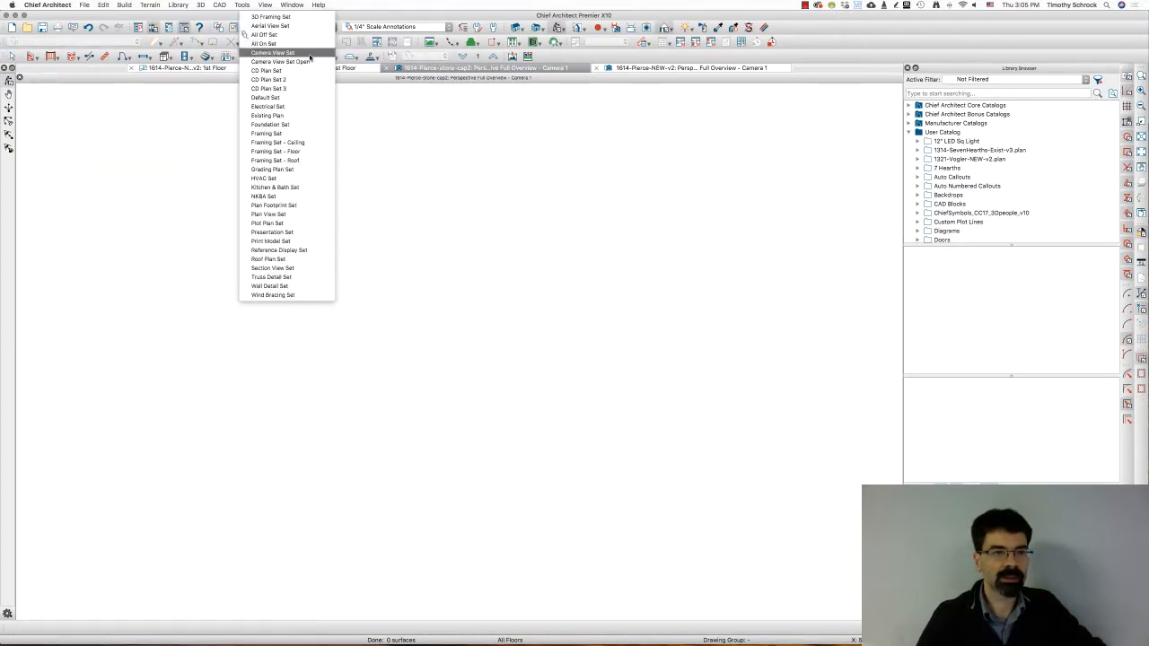
{"action": "left_click", "coordinate": [417, 132]}
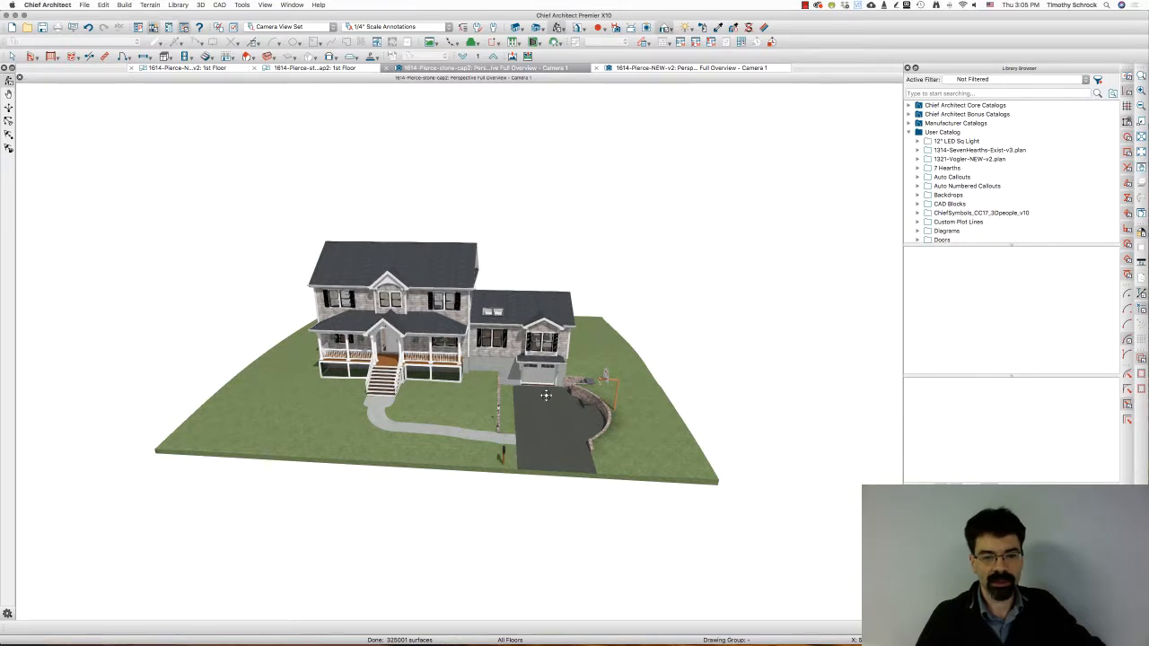
{"action": "scroll", "coordinate": [518, 410], "scroll_direction": "up", "scroll_amount": 3}
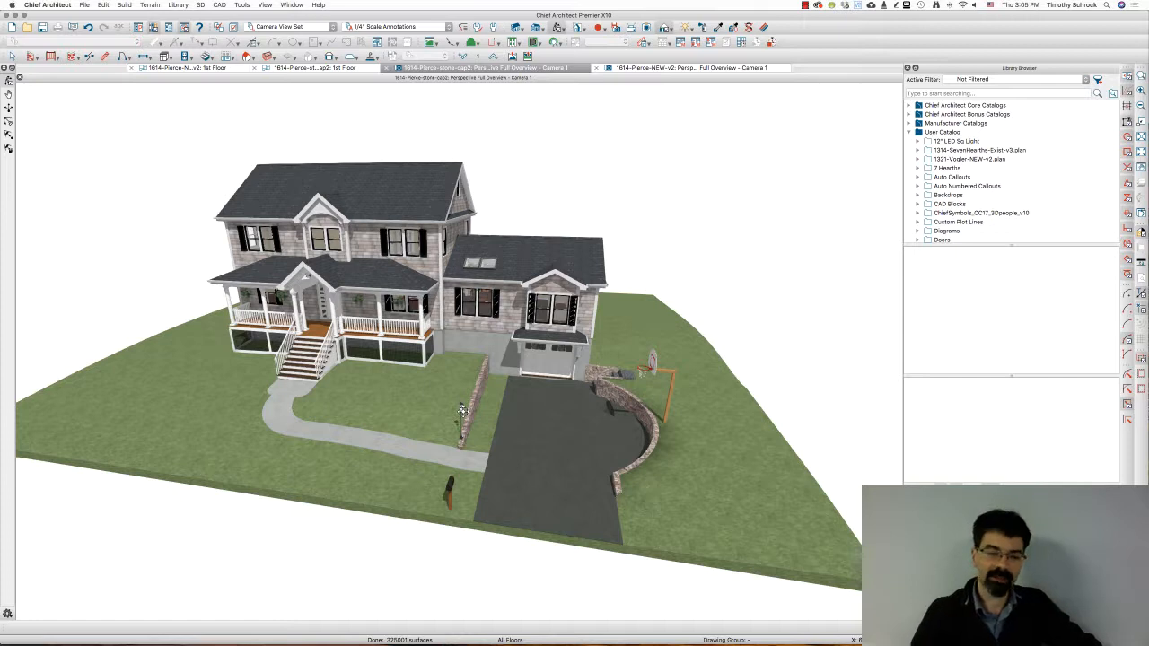
{"action": "scroll", "coordinate": [481, 360], "scroll_direction": "up", "scroll_amount": 1}
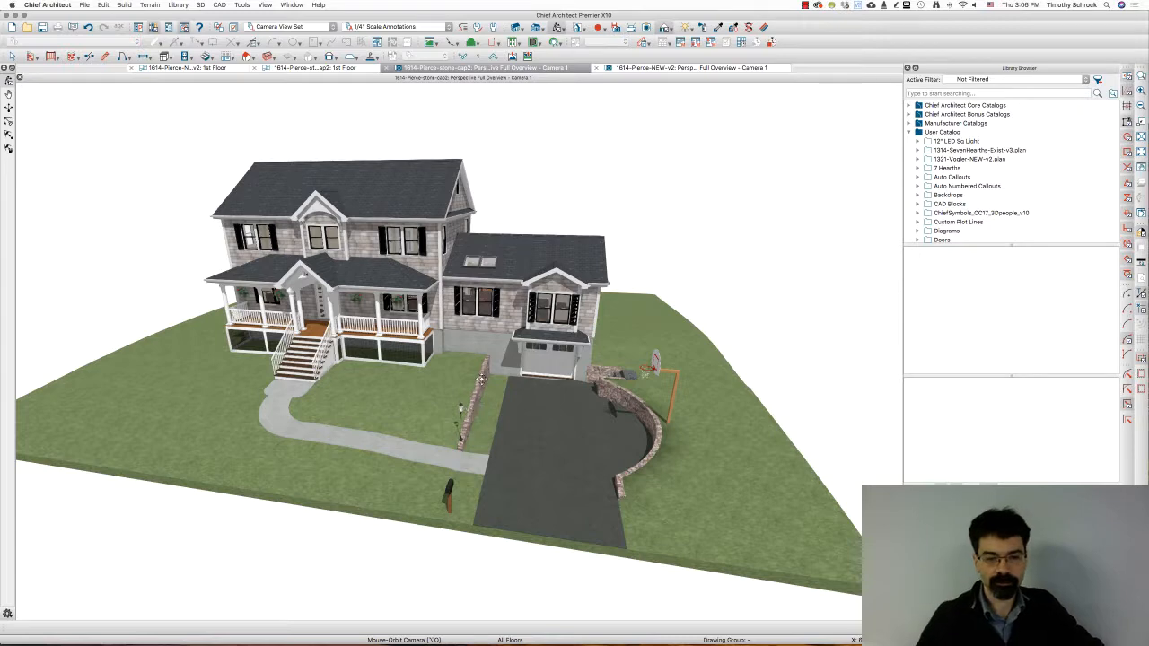
{"action": "left_click", "coordinate": [304, 26]}
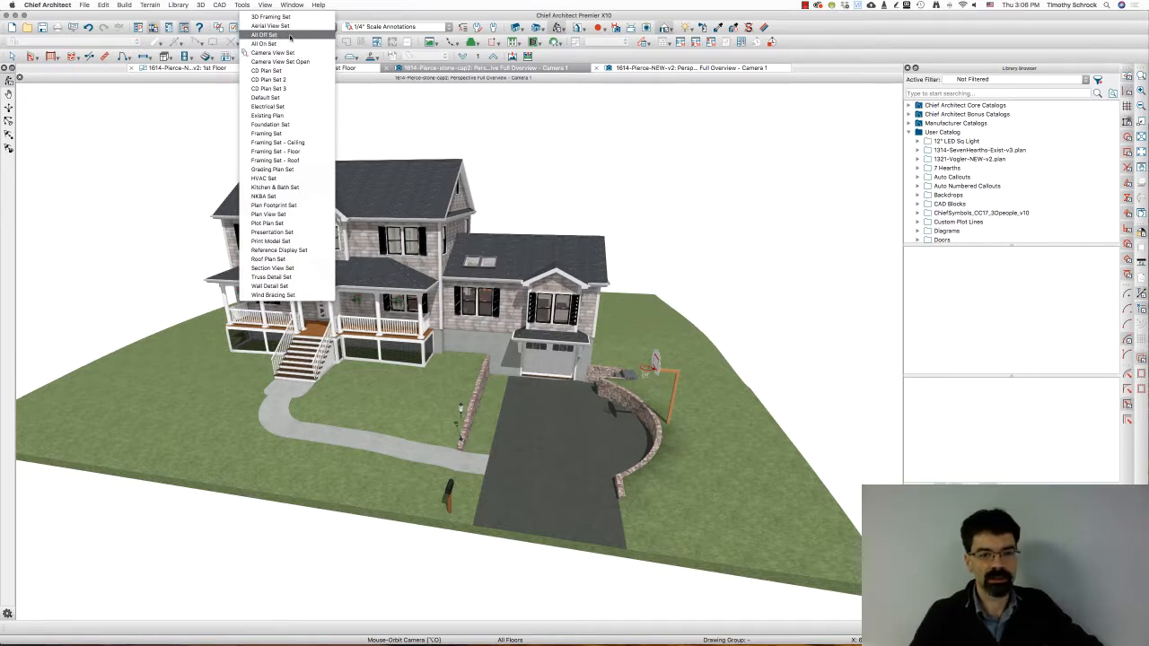
- Apply the All Off Set and turn on display of only the Walls, Retaining layer
{"action": "left_click", "coordinate": [265, 34]}
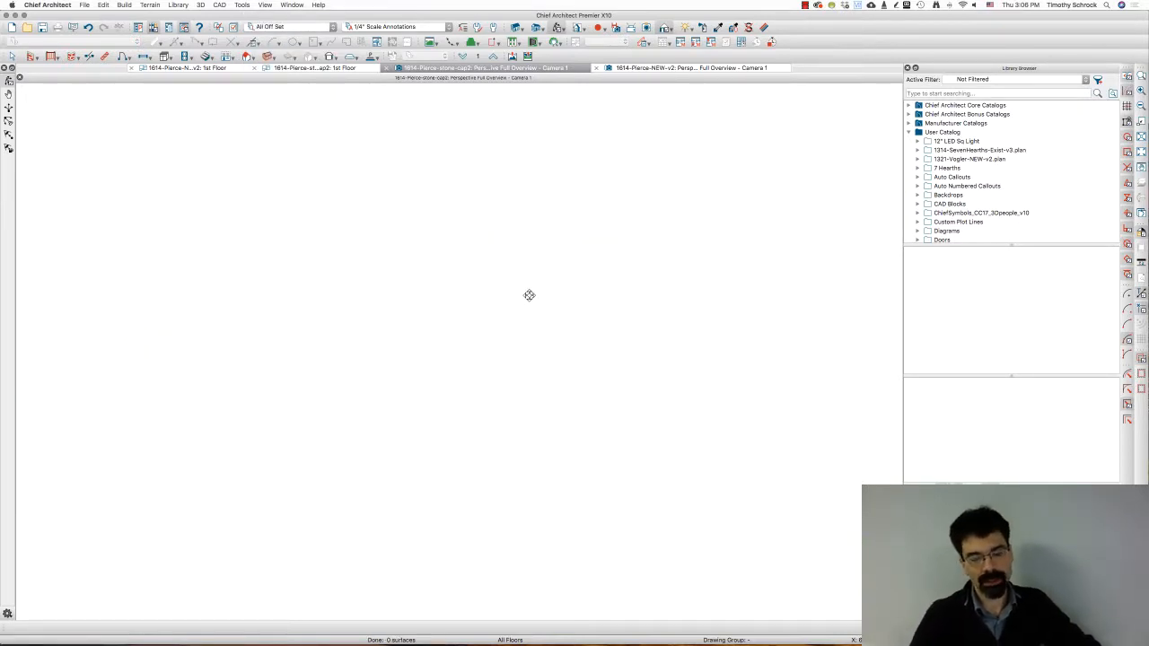
{"action": "key", "text": "super+l"}
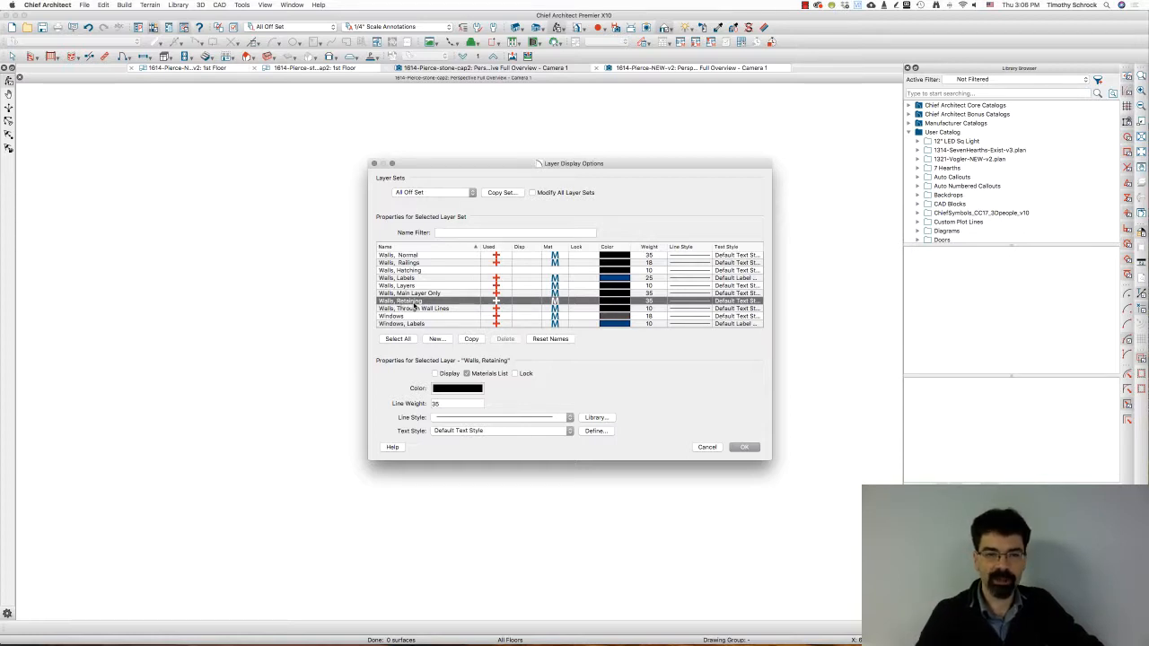
{"action": "scroll", "coordinate": [415, 301], "scroll_direction": "up", "scroll_amount": 3}
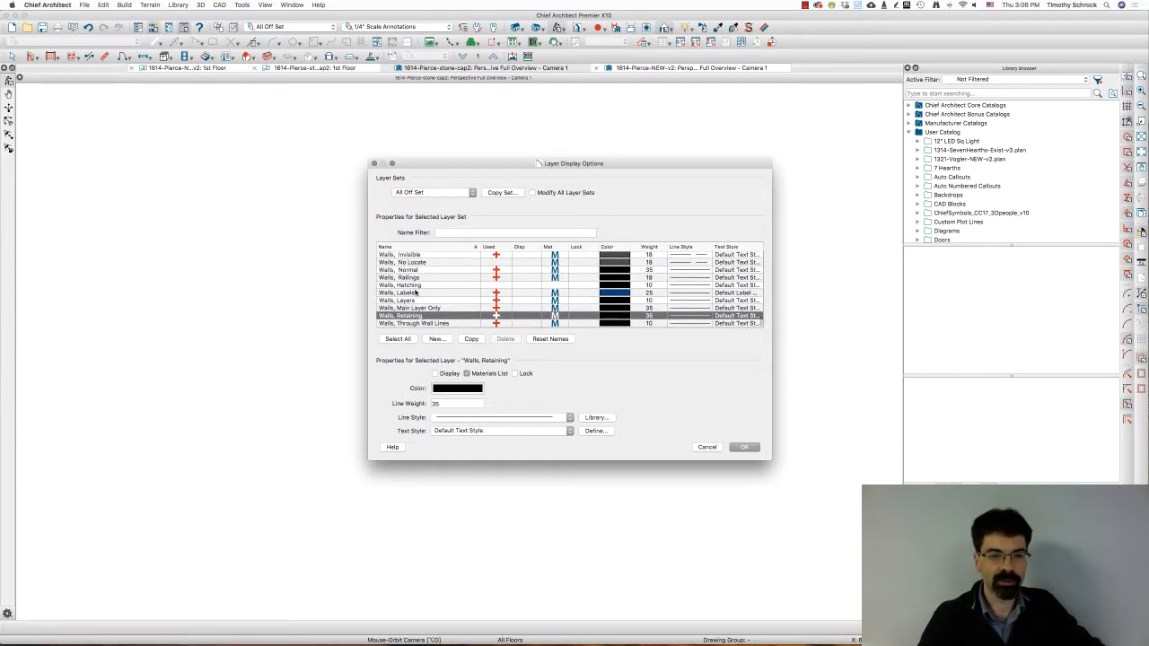
{"action": "scroll", "coordinate": [414, 292], "scroll_direction": "up", "scroll_amount": 1}
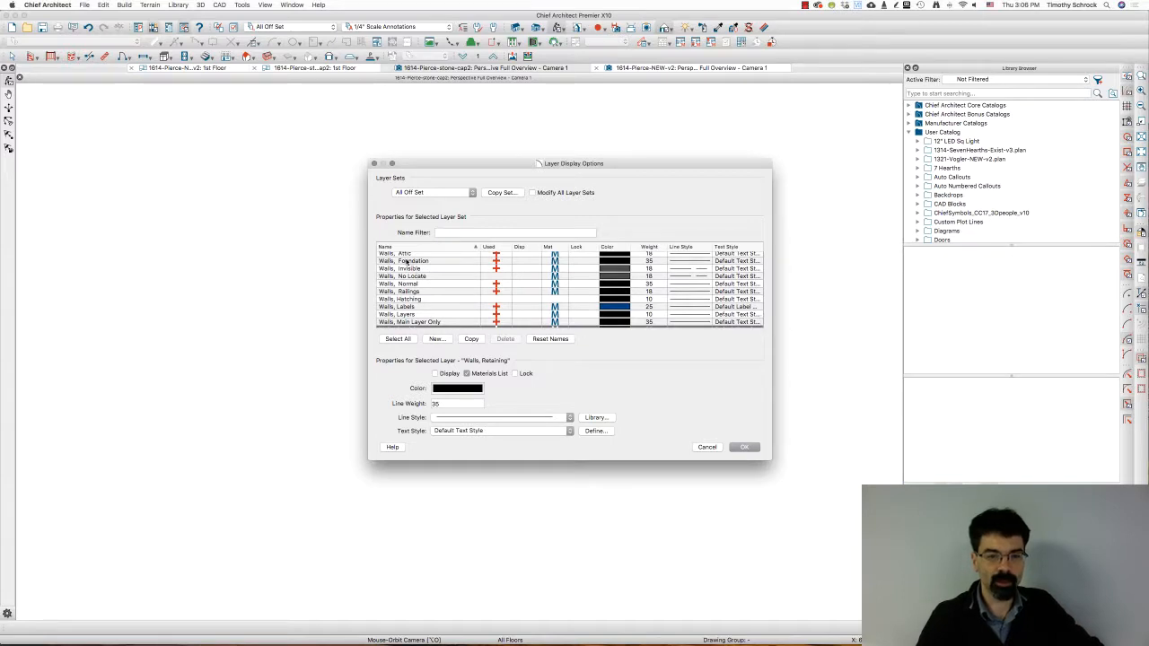
{"action": "scroll", "coordinate": [406, 324], "scroll_direction": "down", "scroll_amount": 2}
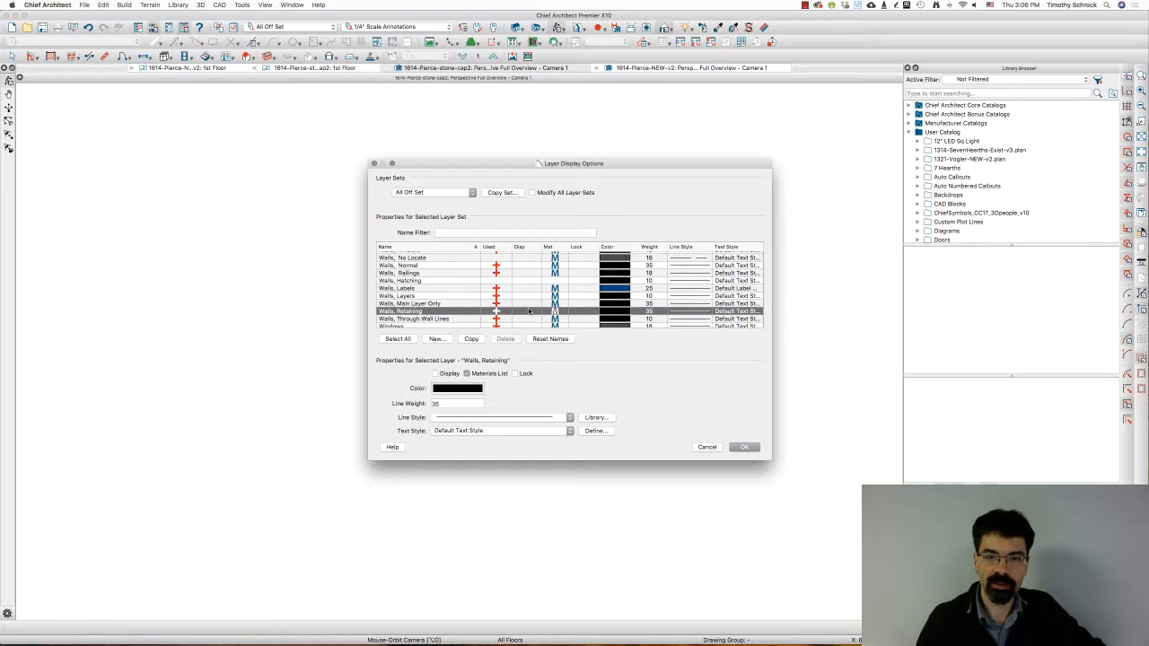
{"action": "left_click", "coordinate": [526, 313]}
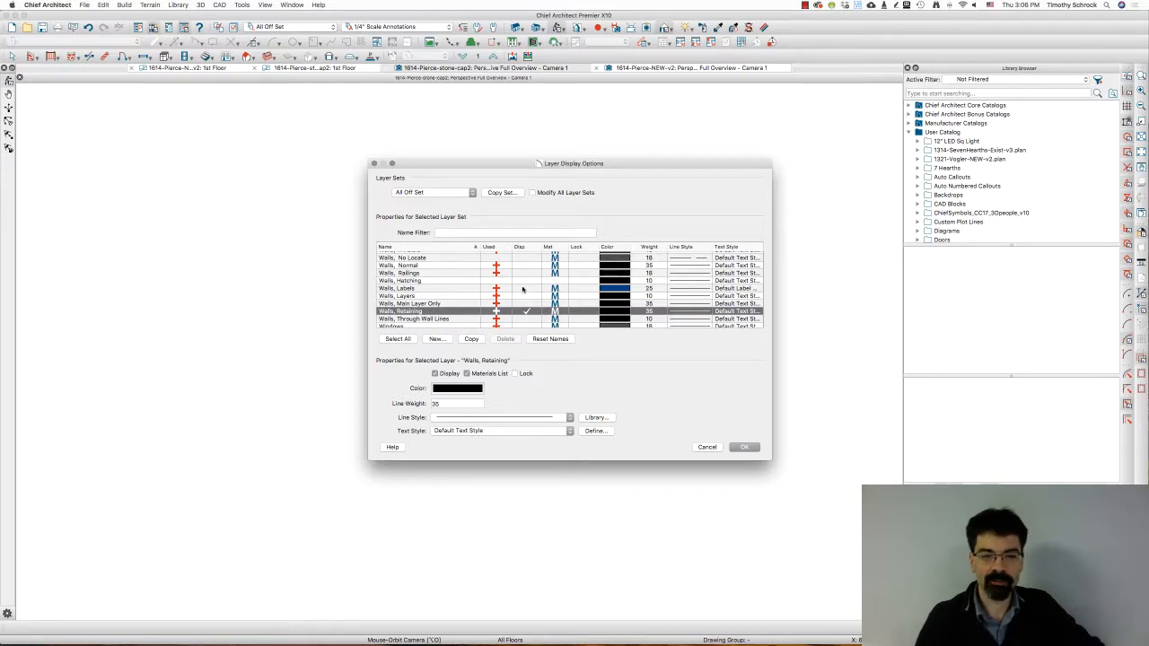
{"action": "left_click", "coordinate": [744, 447]}
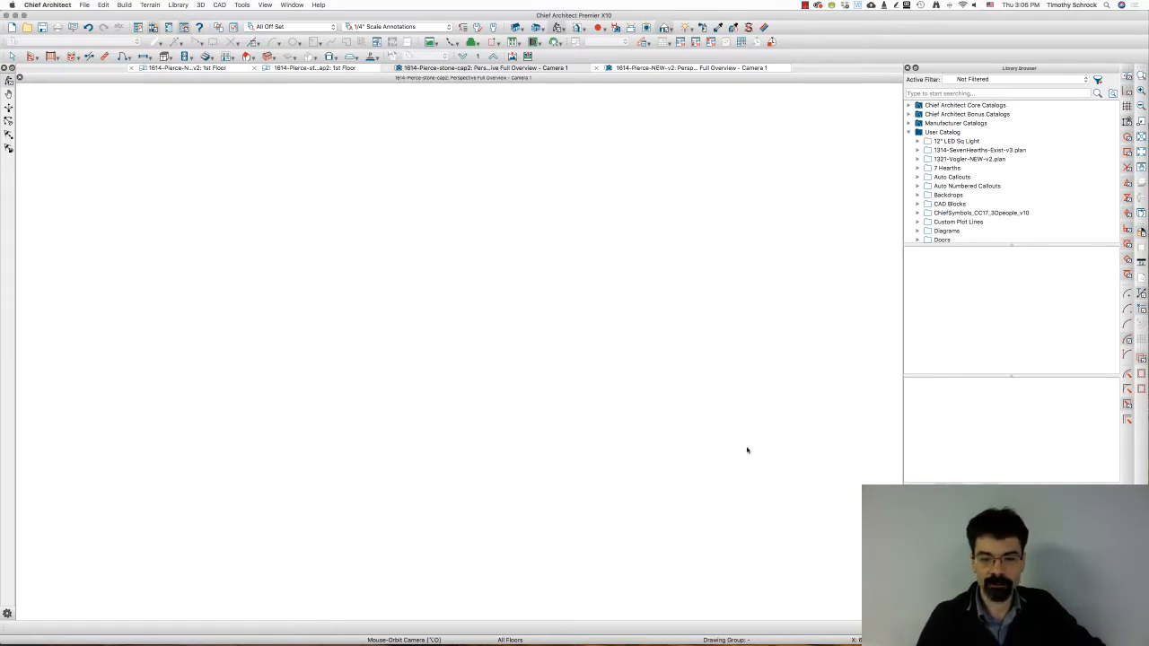
- Orbit and zoom the 3D view to face the straight and curved stone walls close up
{"action": "left_click_drag", "start_coordinate": [623, 423], "coordinate": [696, 427]}
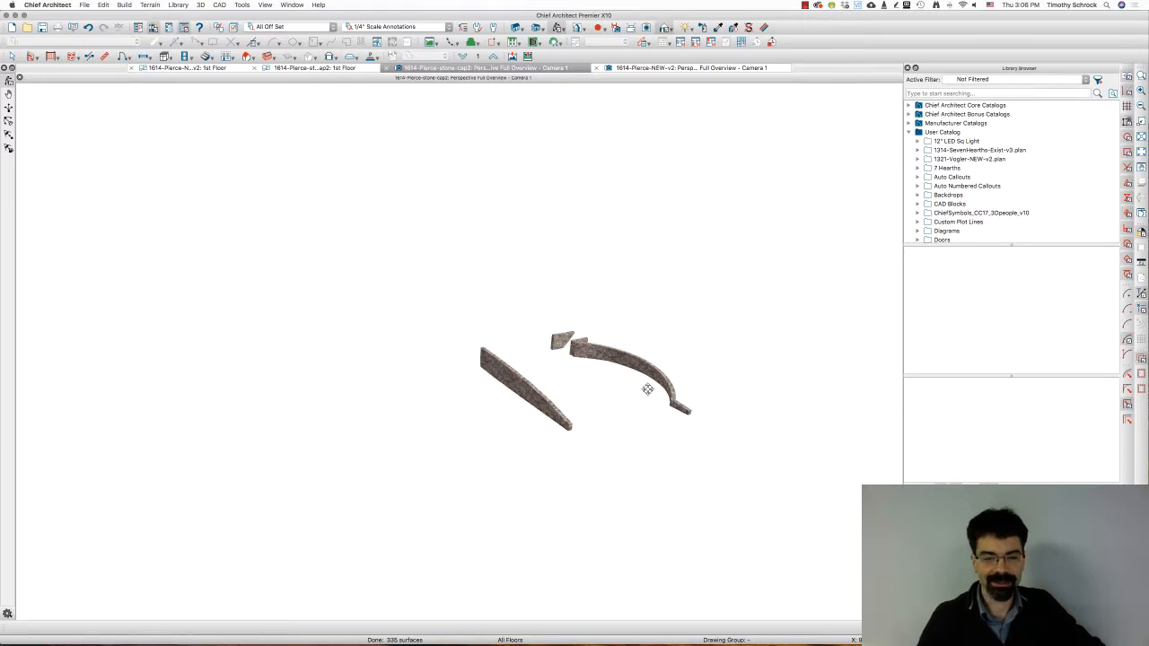
{"action": "left_click_drag", "start_coordinate": [649, 394], "coordinate": [624, 413]}
{"action": "scroll", "coordinate": [622, 419], "scroll_direction": "up", "scroll_amount": 5}
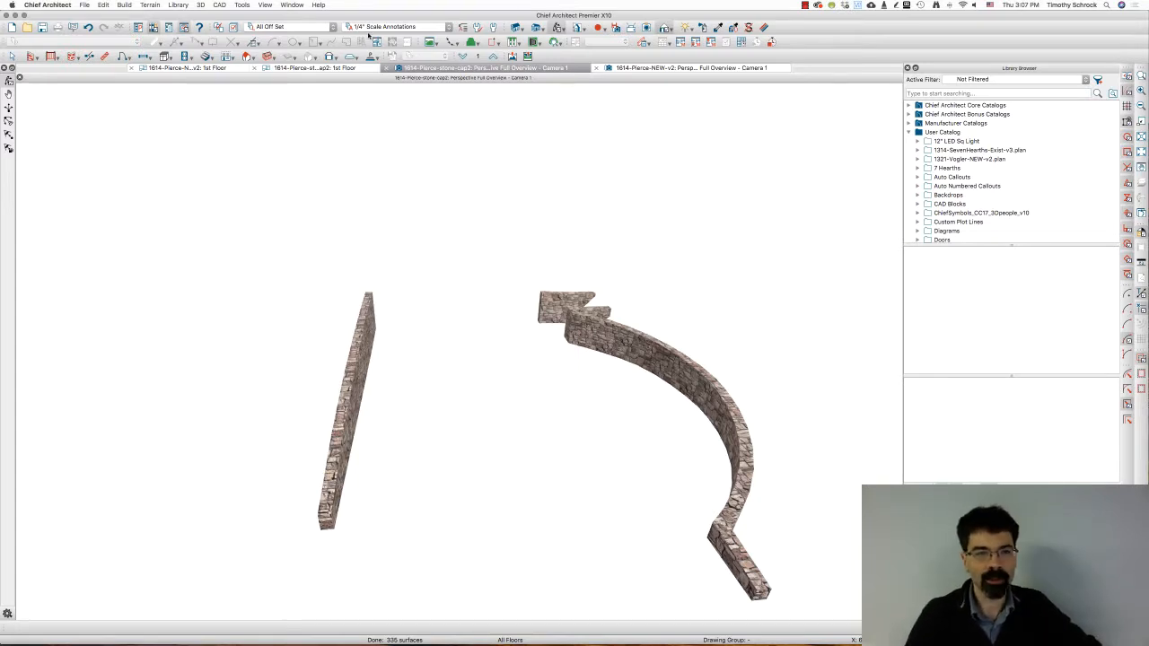
- Convert the stone walls view into a symbol with category Fixture (Exterior), not added to the library
{"action": "left_click", "coordinate": [241, 5]}
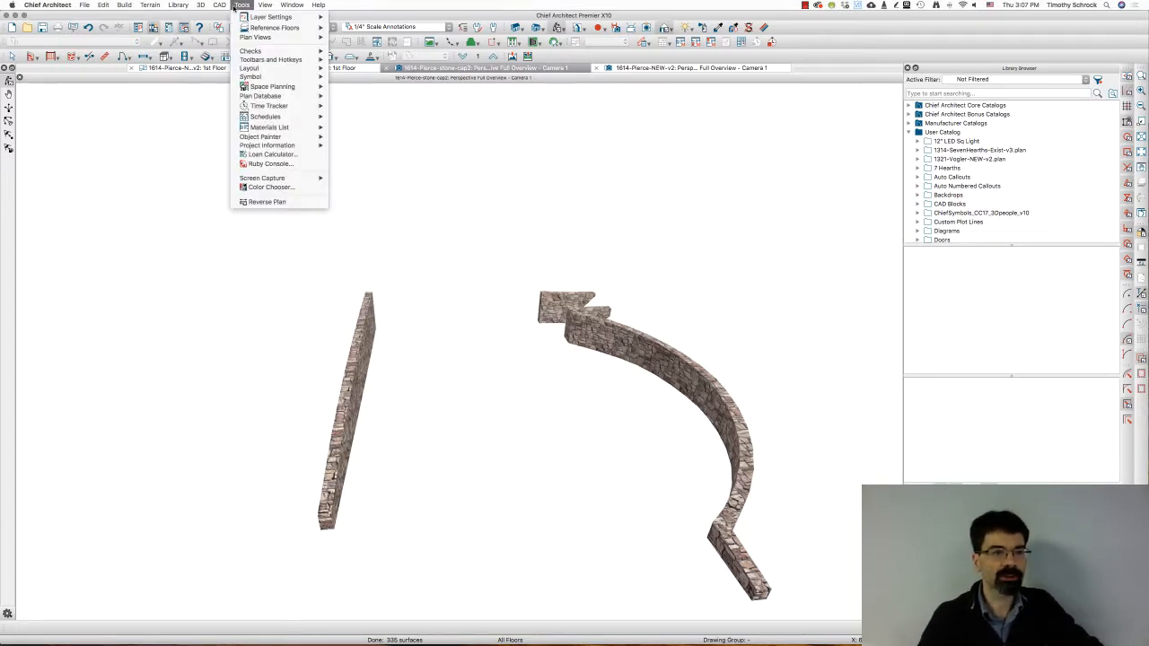
{"action": "mouse_move", "coordinate": [269, 76]}
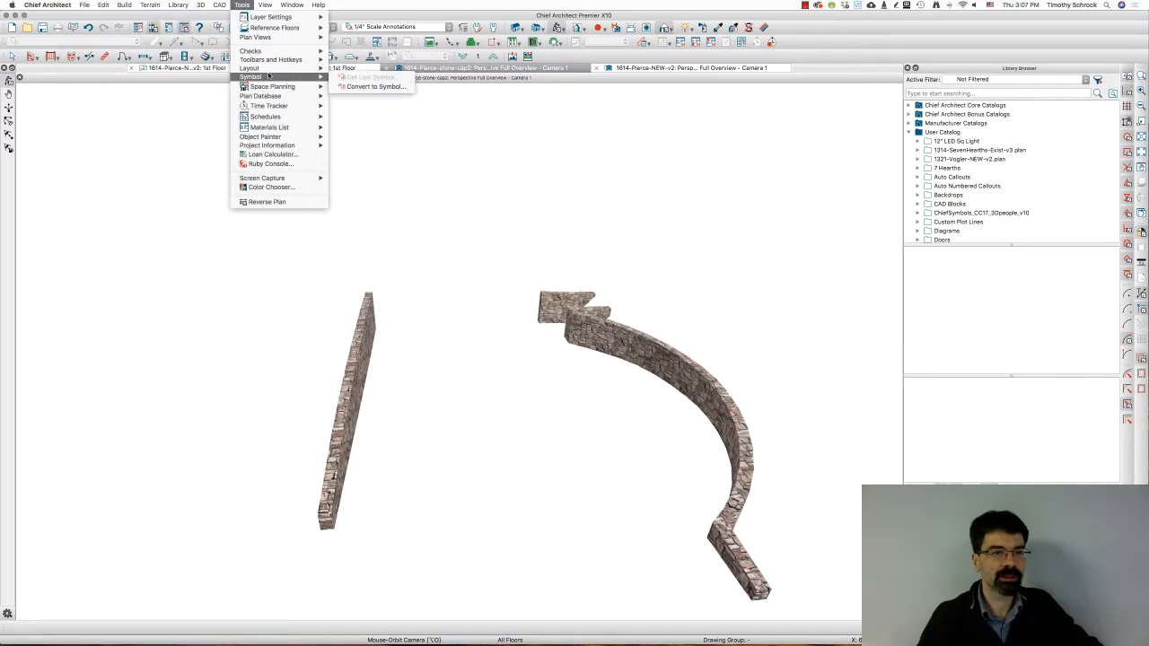
{"action": "left_click", "coordinate": [372, 87]}
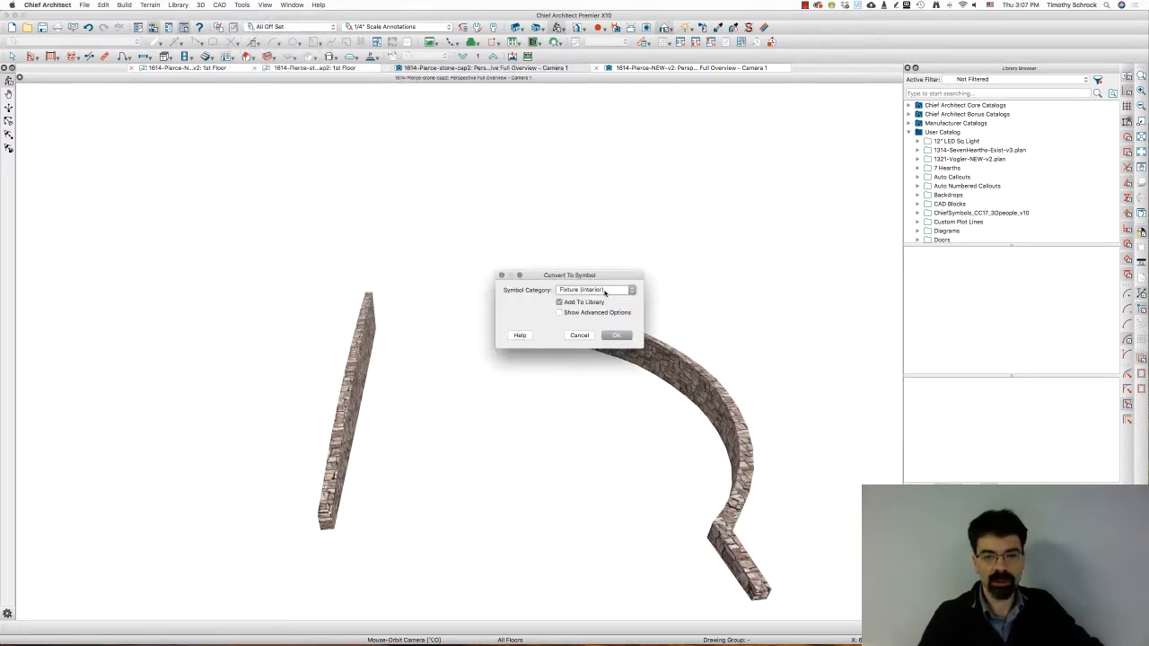
{"action": "left_click", "coordinate": [605, 292]}
{"action": "left_click", "coordinate": [606, 284]}
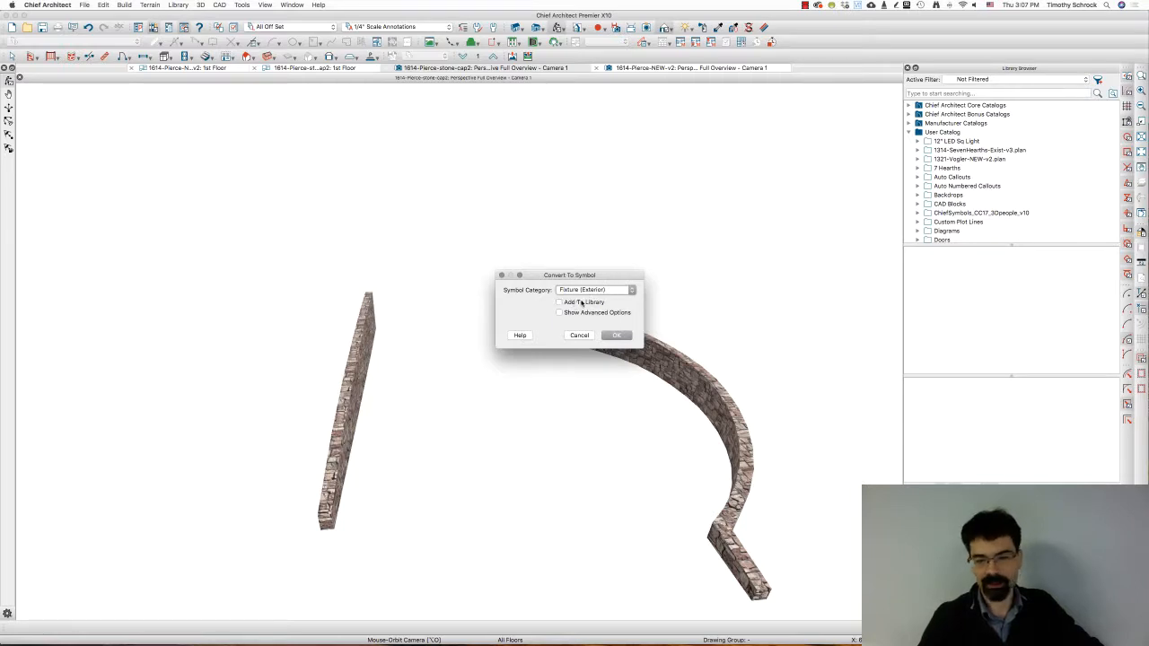
{"action": "left_click", "coordinate": [615, 336]}
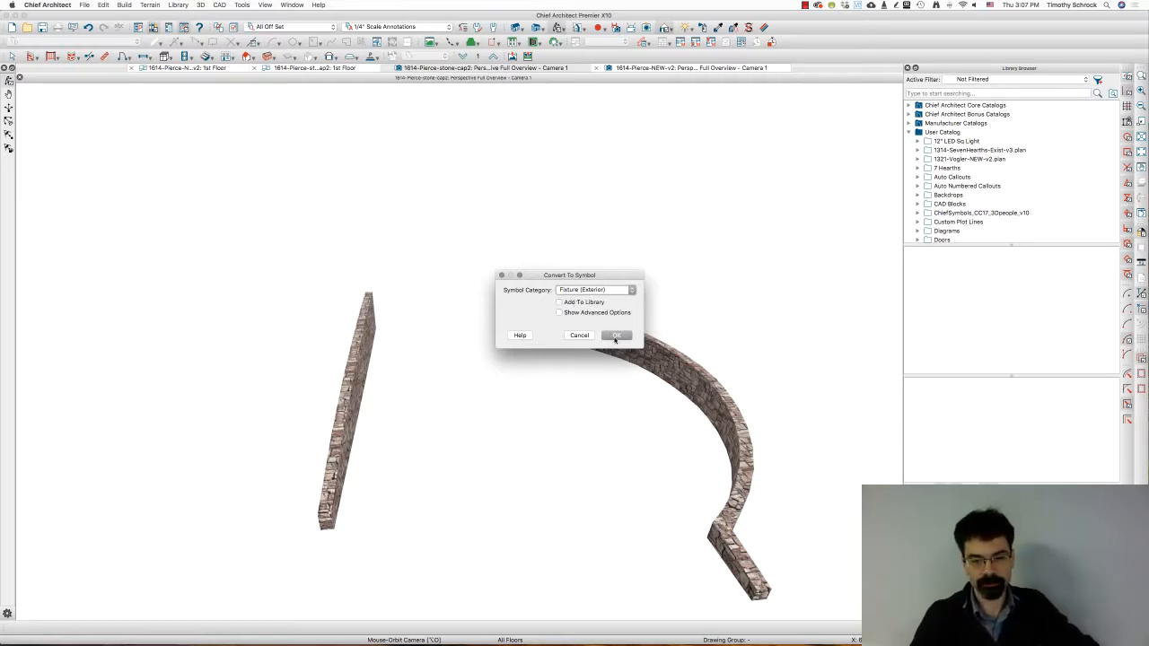
- Place the stone wall symbol in the first floor plan and drag it over the curved driveway wall
{"action": "left_click", "coordinate": [221, 69]}
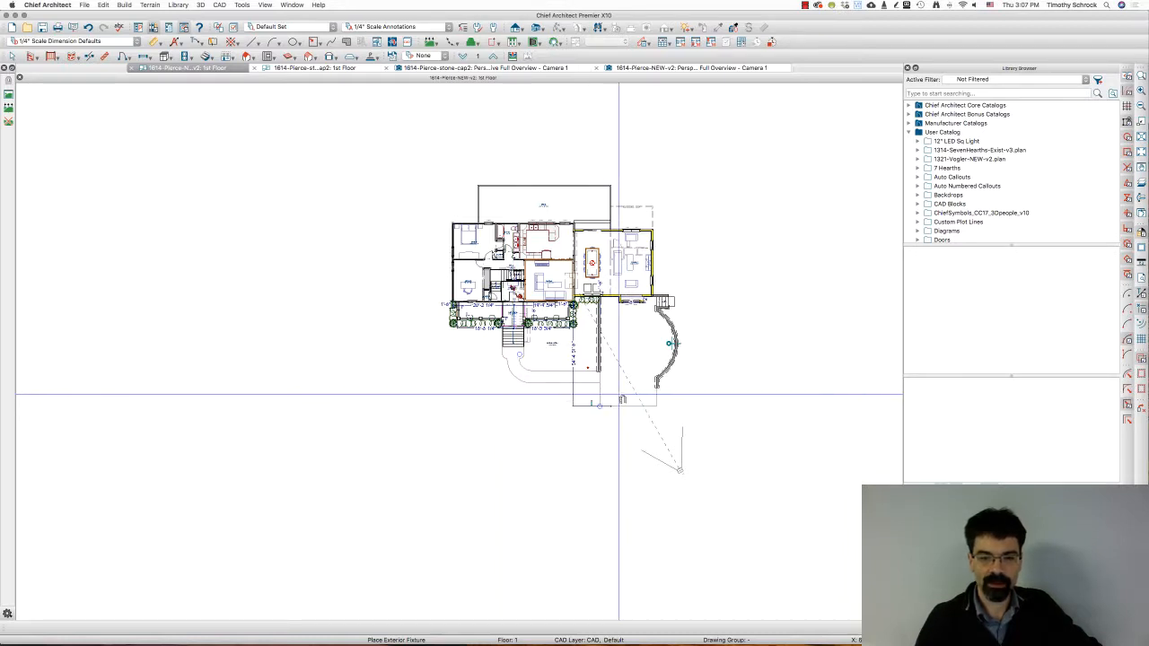
{"action": "left_click", "coordinate": [553, 418]}
{"action": "key", "text": "space"}
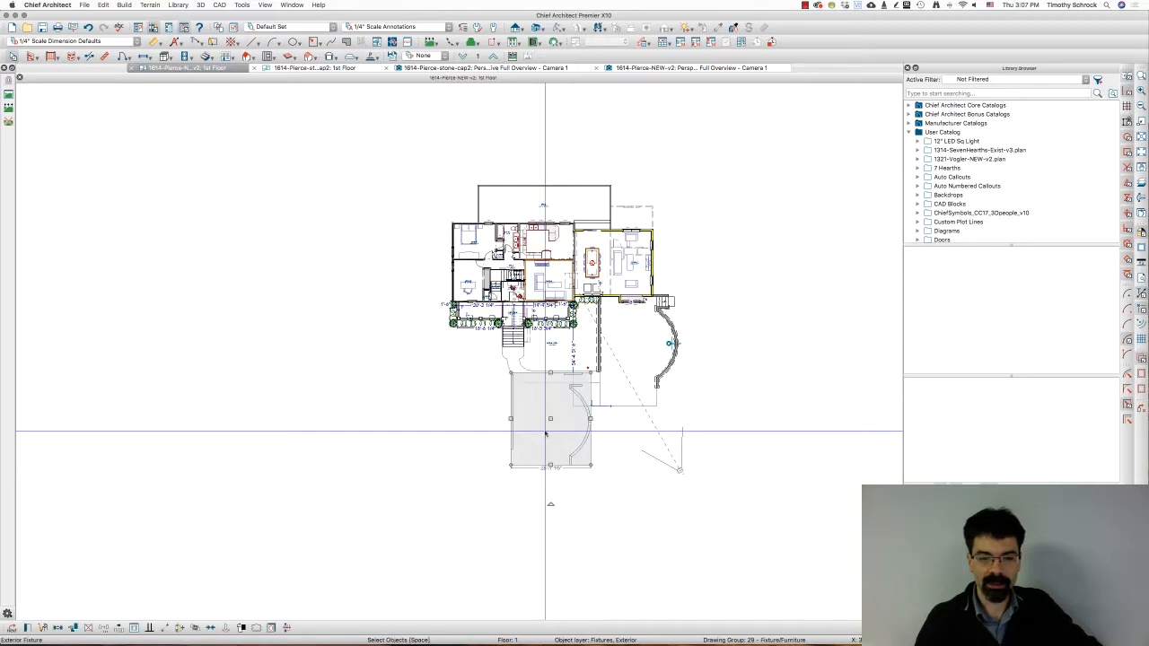
{"action": "scroll", "coordinate": [555, 395], "scroll_direction": "up", "scroll_amount": 3}
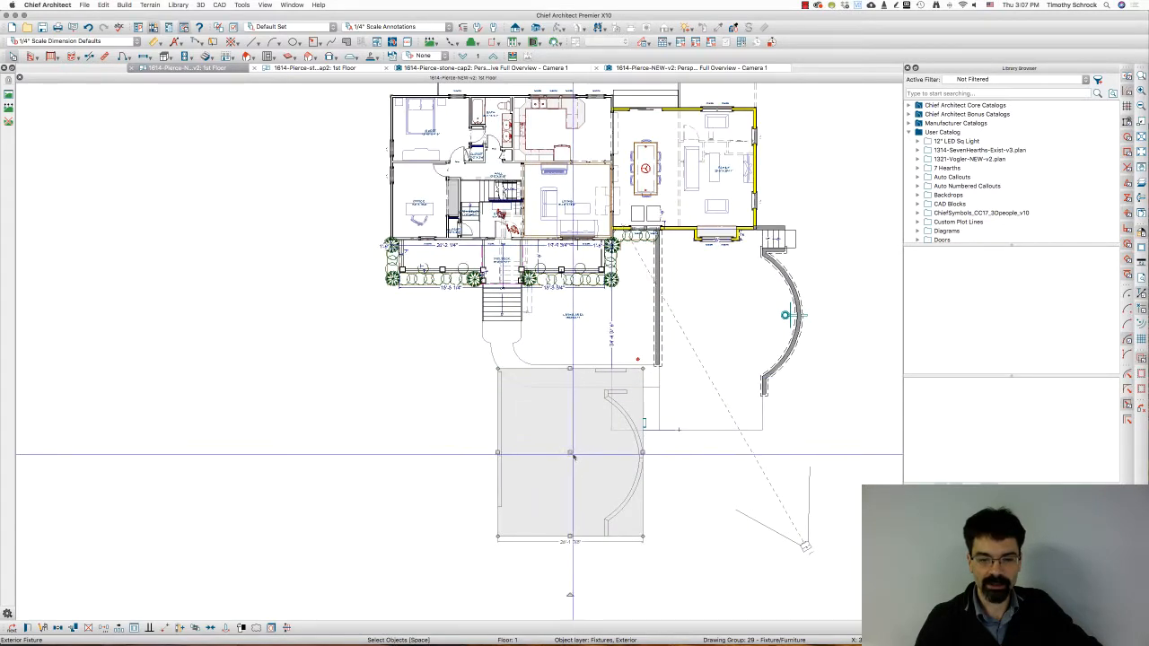
{"action": "left_click_drag", "start_coordinate": [569, 452], "coordinate": [731, 306]}
- Zoom in and select the stone wall fixture to check its placement
{"action": "scroll", "coordinate": [724, 318], "scroll_direction": "up", "scroll_amount": 2}
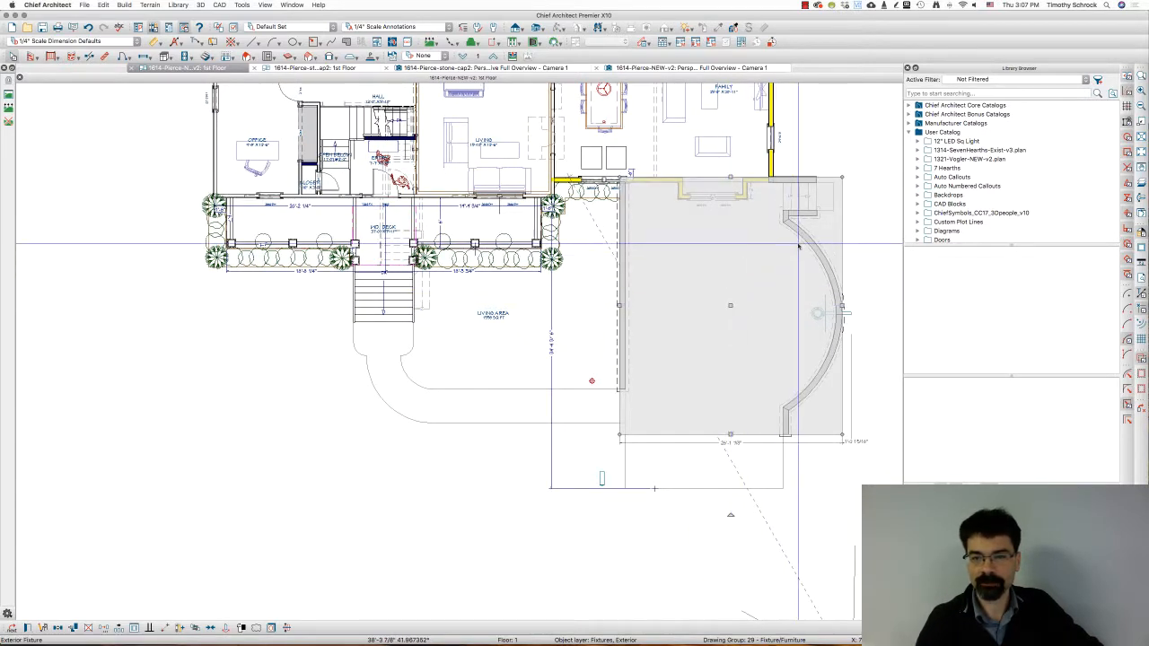
{"action": "scroll", "coordinate": [790, 186], "scroll_direction": "up", "scroll_amount": 4}
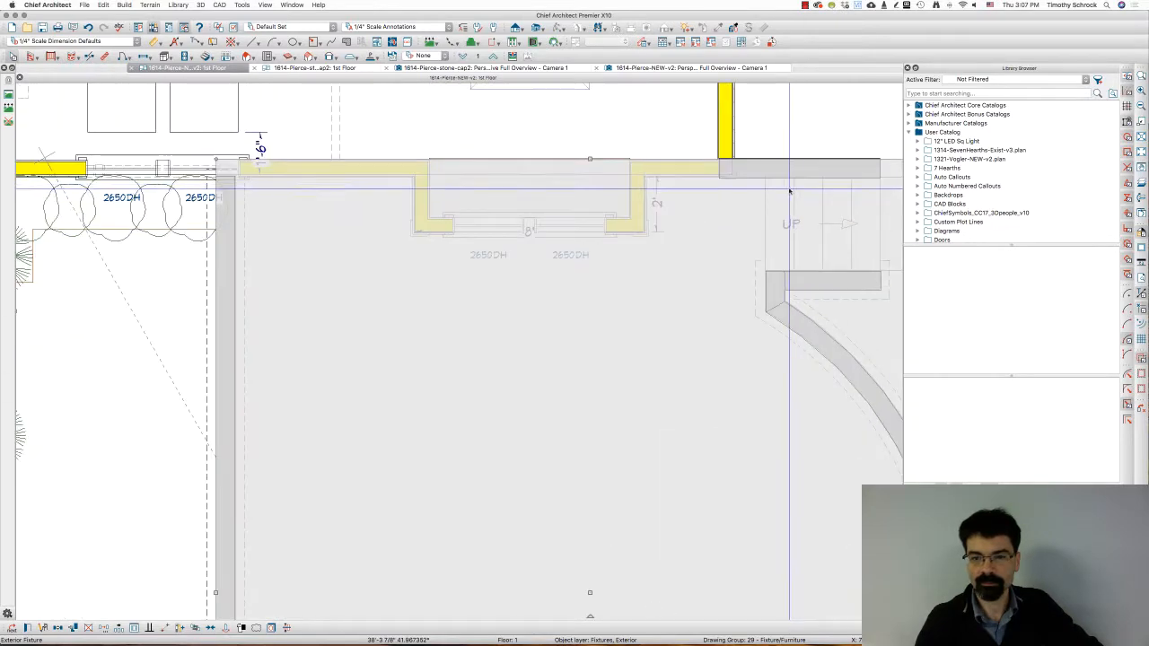
{"action": "scroll", "coordinate": [884, 166], "scroll_direction": "up", "scroll_amount": 5}
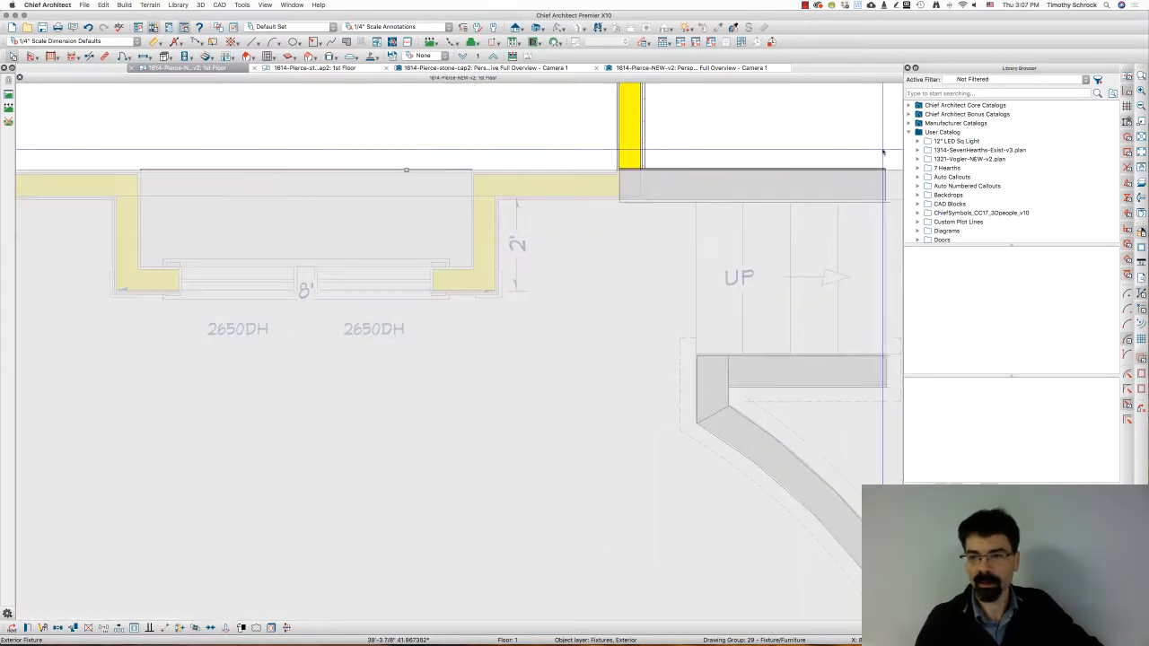
{"action": "scroll", "coordinate": [889, 177], "scroll_direction": "up", "scroll_amount": 2}
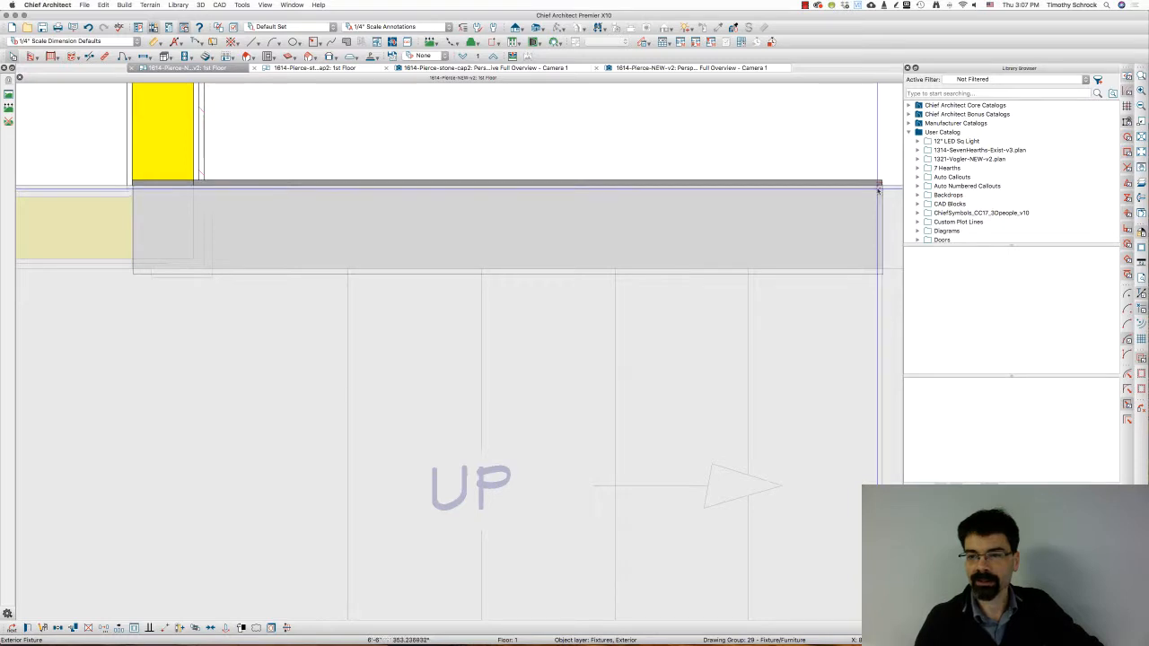
{"action": "scroll", "coordinate": [881, 186], "scroll_direction": "up", "scroll_amount": 3}
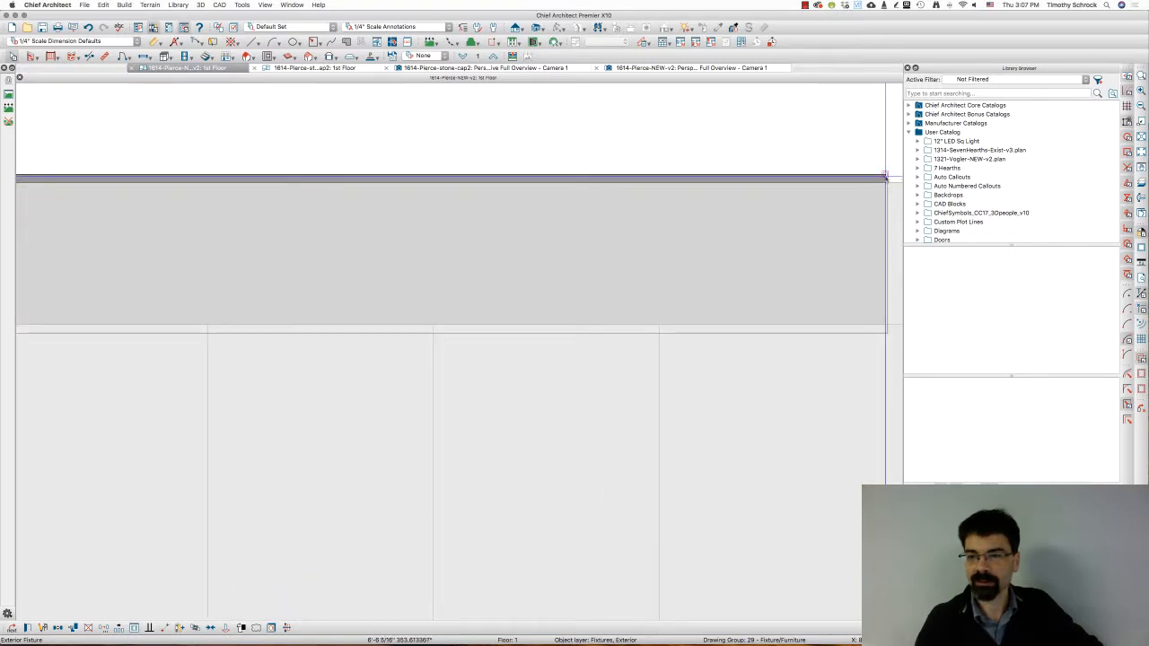
{"action": "left_click", "coordinate": [885, 175]}
{"action": "scroll", "coordinate": [807, 149], "scroll_direction": "down", "scroll_amount": 4}
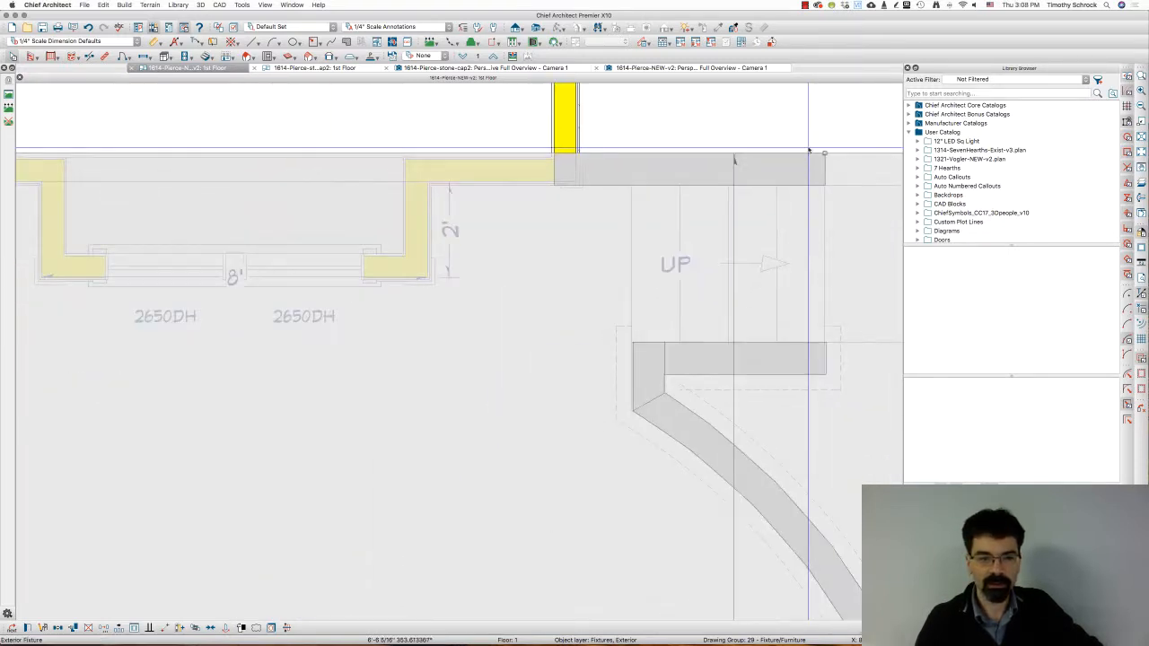
{"action": "scroll", "coordinate": [809, 150], "scroll_direction": "down", "scroll_amount": 3}
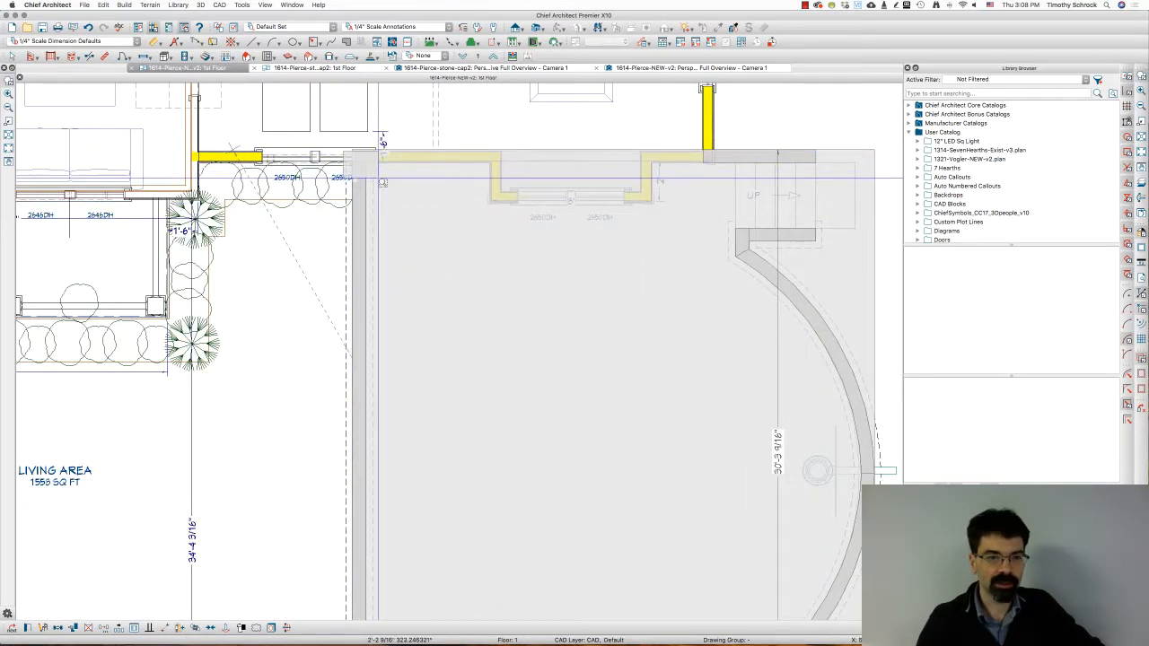
{"action": "scroll", "coordinate": [368, 166], "scroll_direction": "up", "scroll_amount": 5}
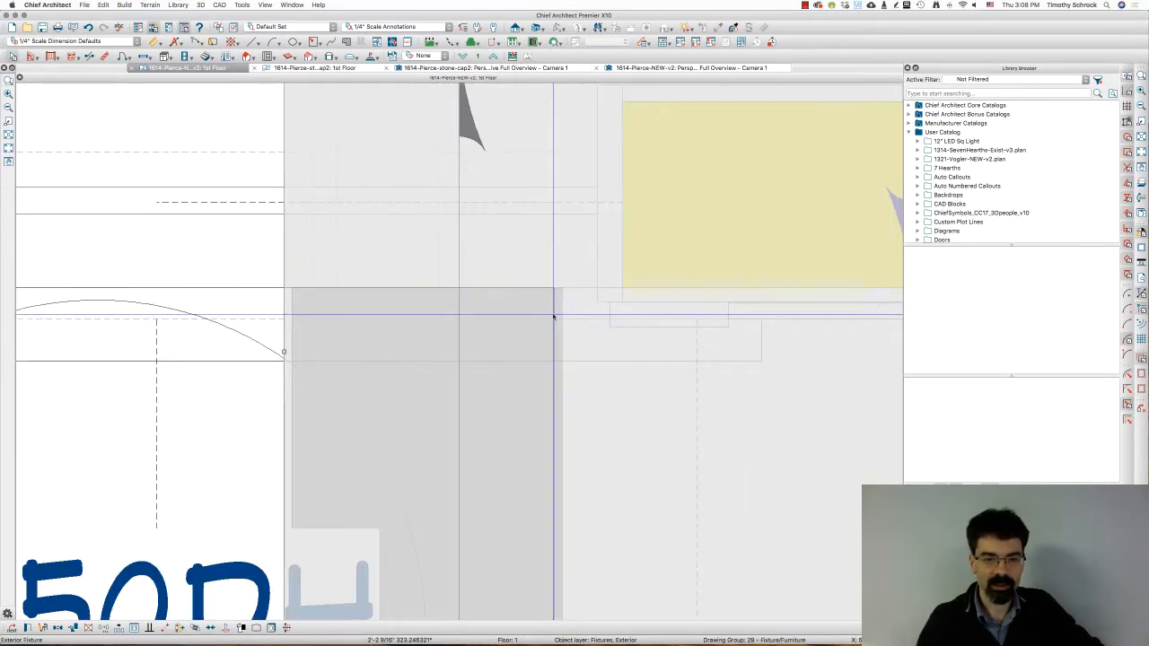
{"action": "scroll", "coordinate": [464, 293], "scroll_direction": "down", "scroll_amount": 2}
{"action": "scroll", "coordinate": [464, 293], "scroll_direction": "down", "scroll_amount": 6}
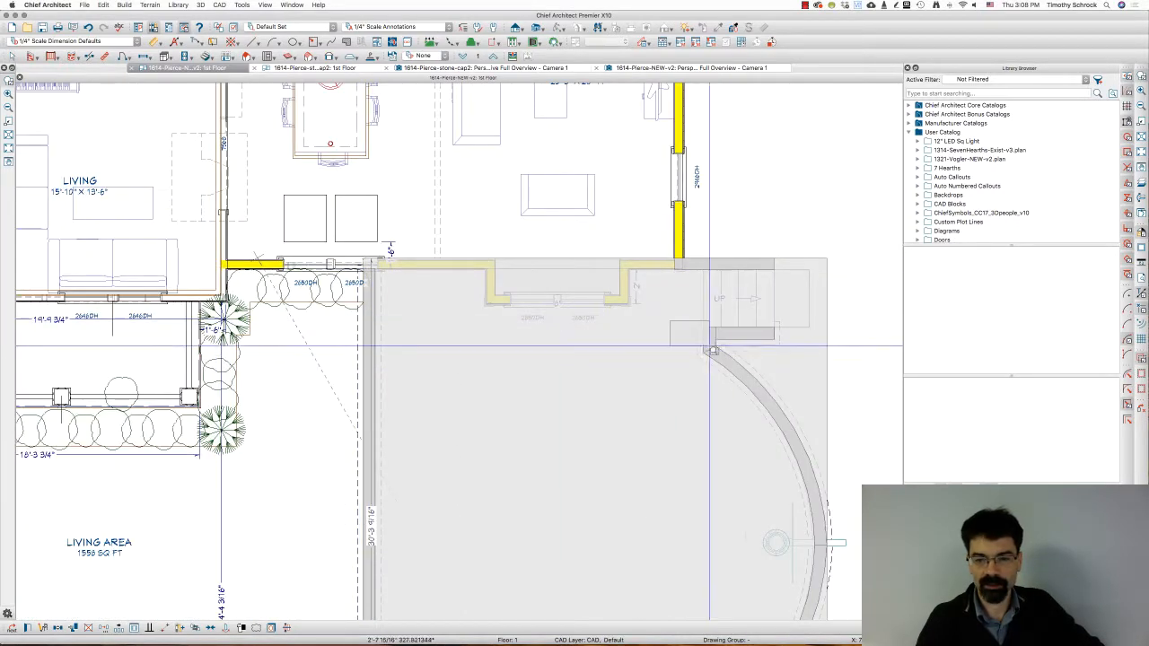
{"action": "scroll", "coordinate": [705, 347], "scroll_direction": "up", "scroll_amount": 5}
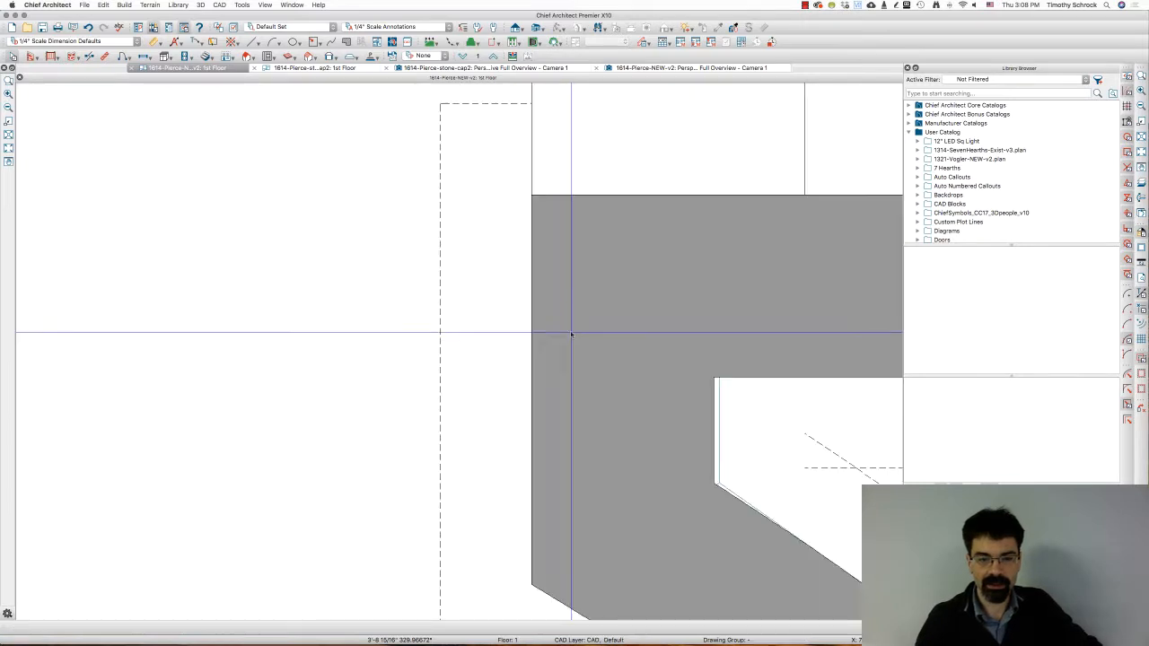
- Inspect the wall at the stair corner, deselect it, and return to the 3D overview
{"action": "left_click", "coordinate": [721, 415]}
{"action": "key", "text": "Escape"}
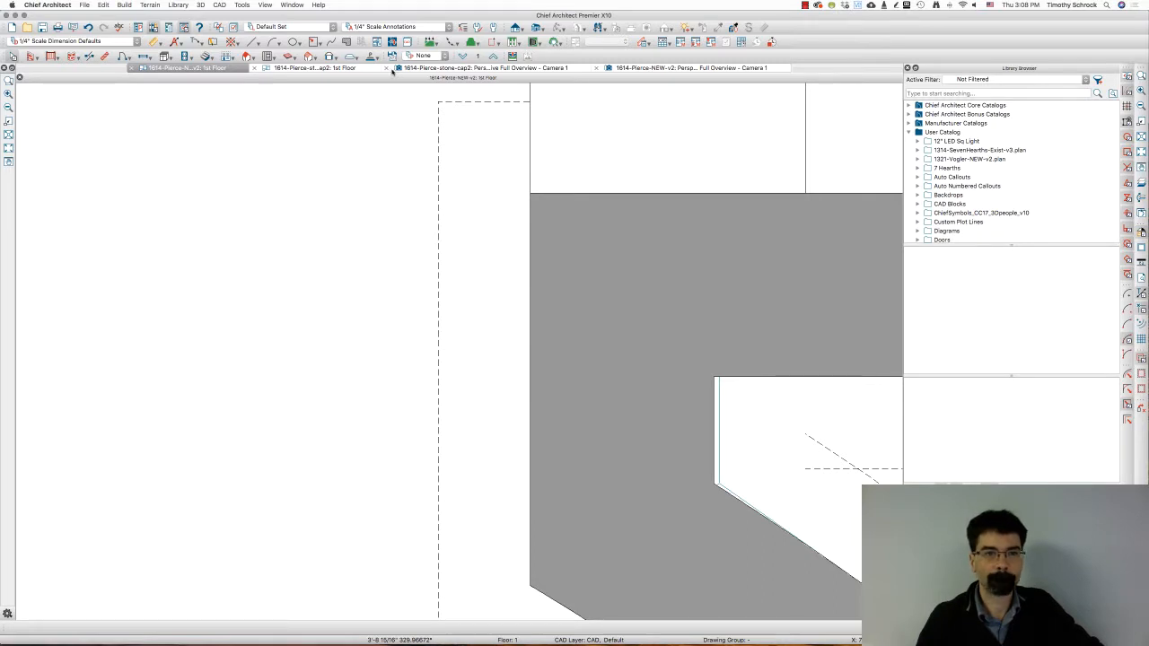
{"action": "left_click", "coordinate": [676, 68]}
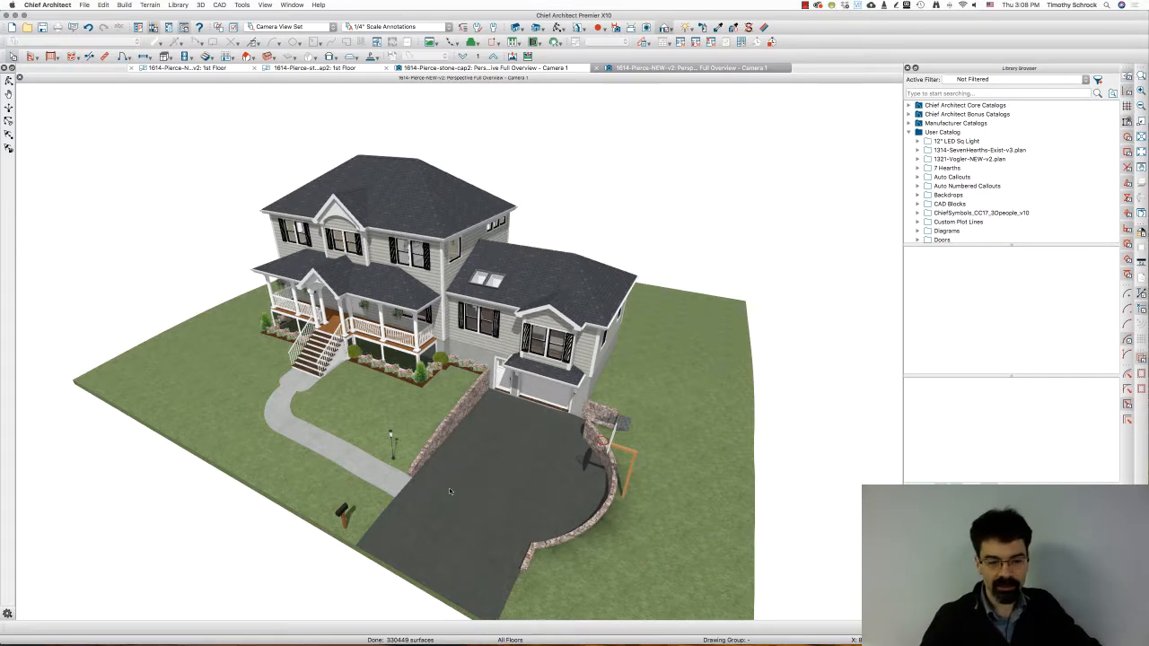
{"action": "scroll", "coordinate": [415, 477], "scroll_direction": "up", "scroll_amount": 5}
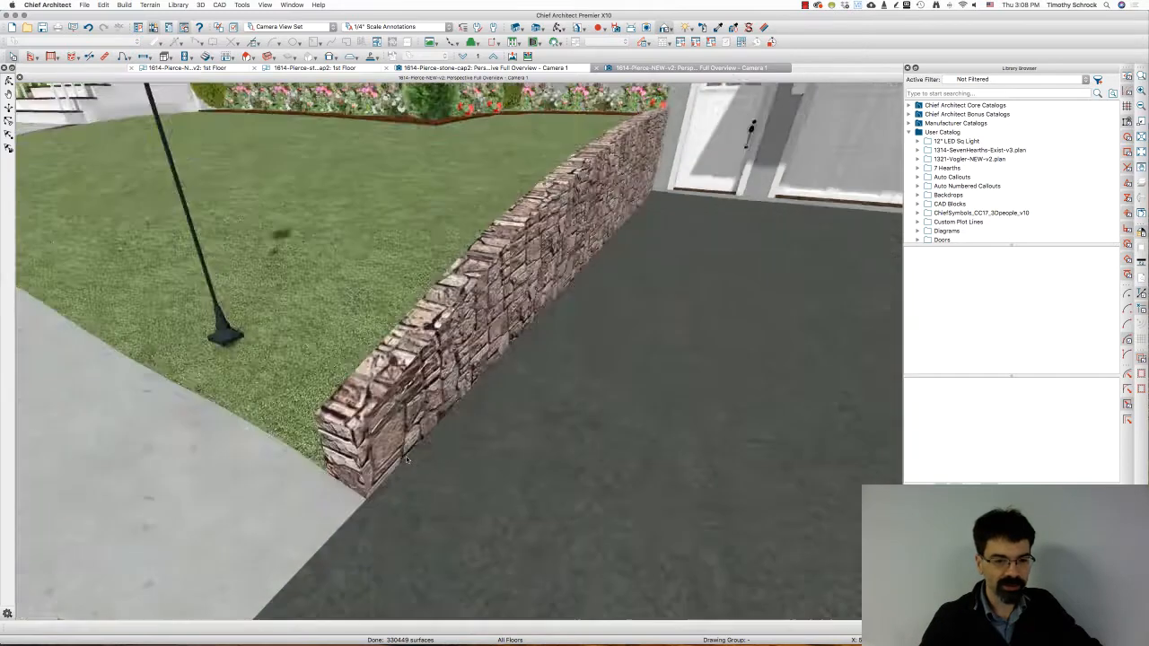
{"action": "scroll", "coordinate": [395, 447], "scroll_direction": "up", "scroll_amount": 3}
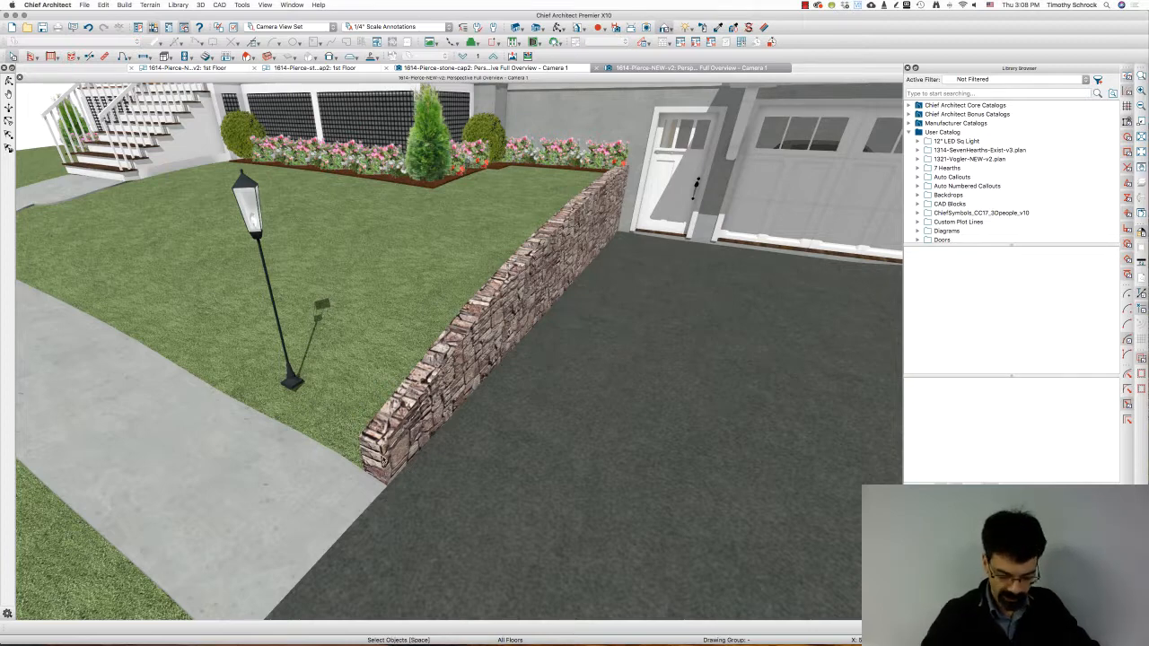
{"action": "key", "text": "ctrl+shift+d"}
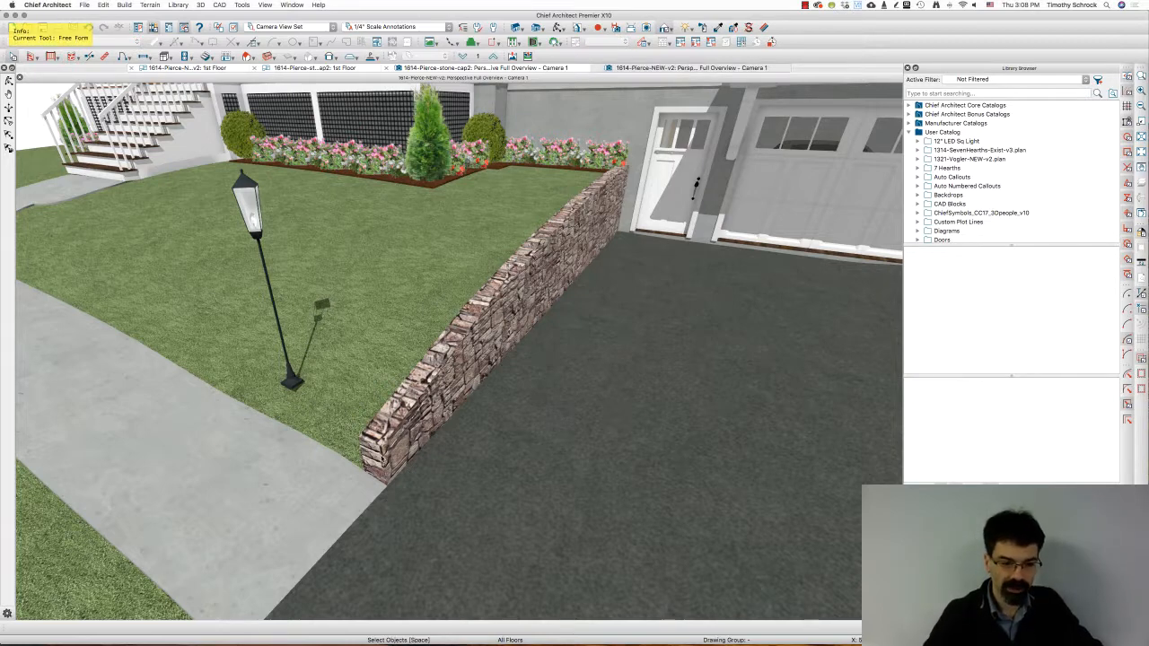
{"action": "left_click_drag", "start_coordinate": [383, 460], "coordinate": [429, 402]}
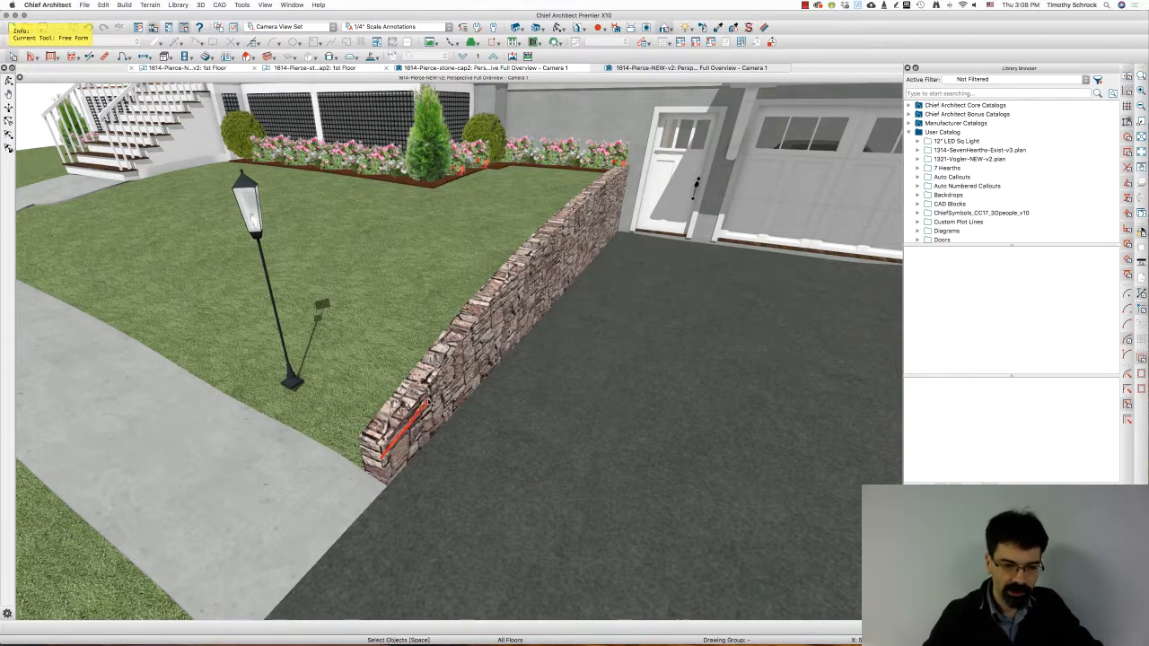
{"action": "key", "text": "super+z"}
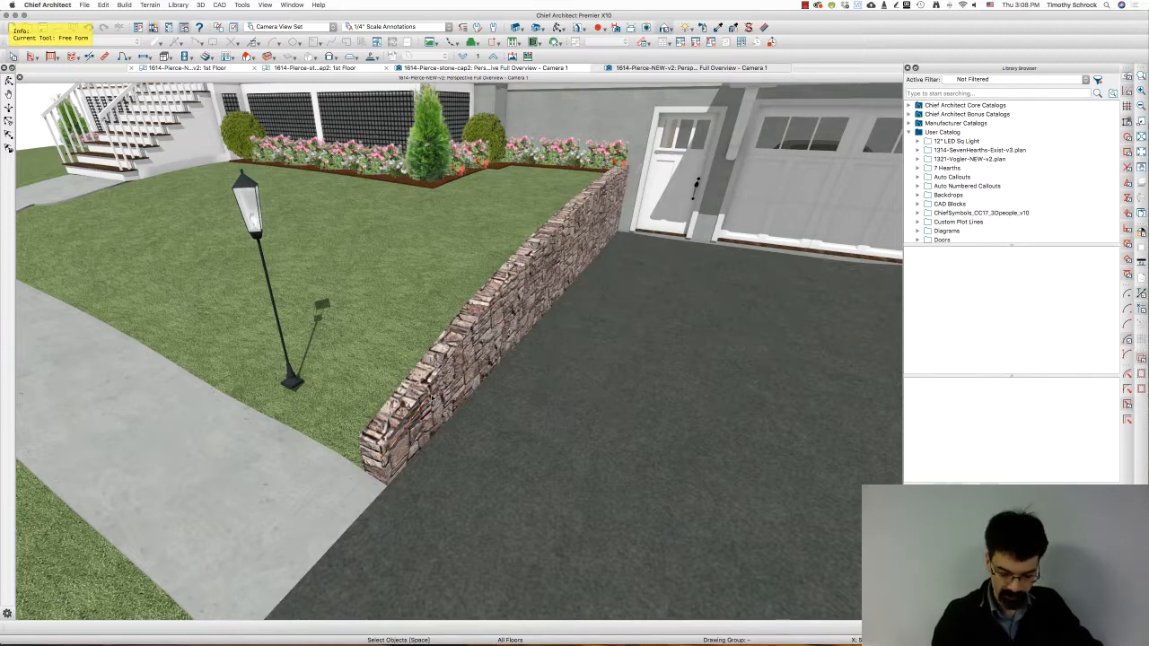
{"action": "key", "text": "Escape"}
{"action": "left_click", "coordinate": [417, 389]}
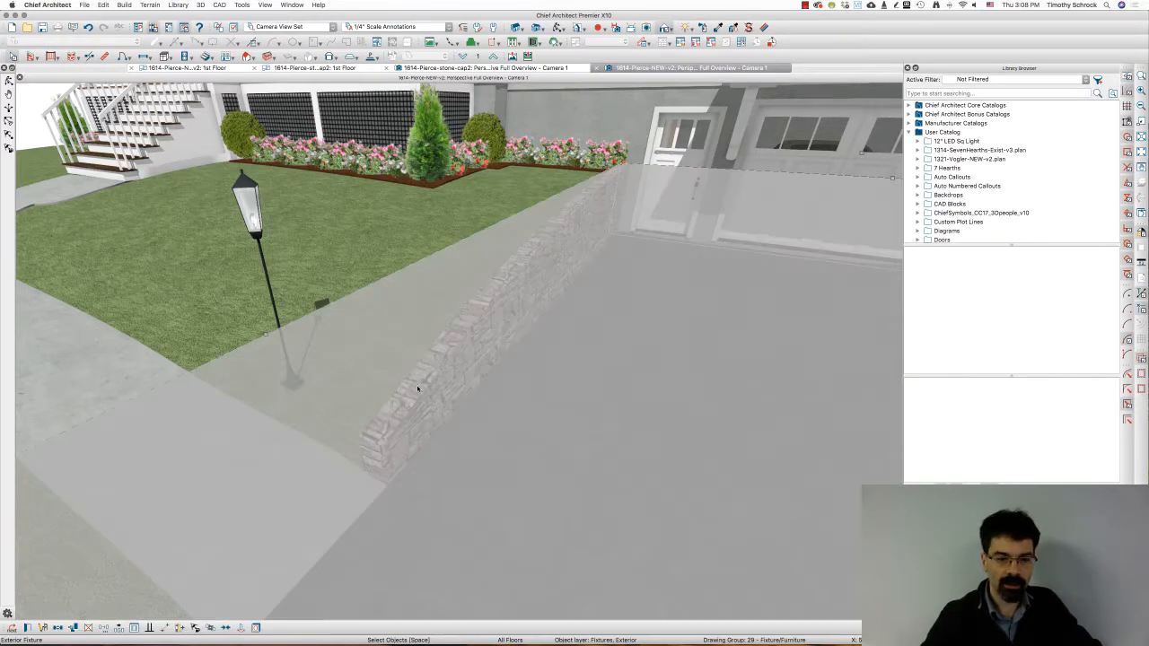
- Paint the stone retaining walls with Grey-and-Black-Granite using the Material Eyedropper, then select the wall symbol
{"action": "scroll", "coordinate": [415, 393], "scroll_direction": "down", "scroll_amount": 3}
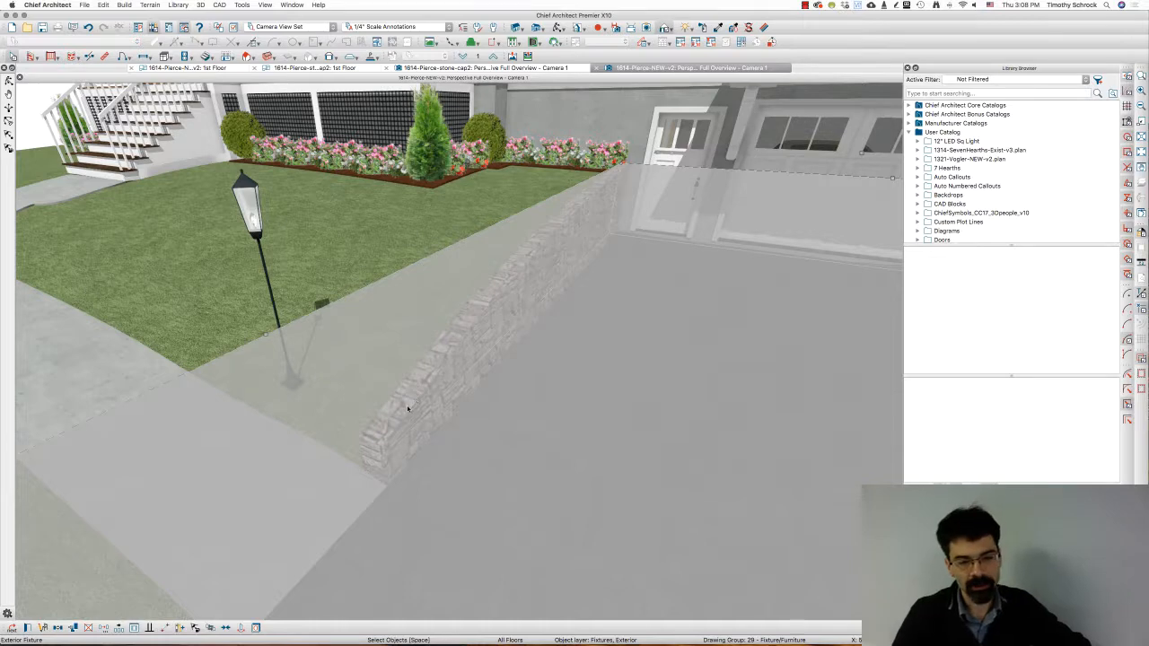
{"action": "scroll", "coordinate": [405, 409], "scroll_direction": "down", "scroll_amount": 5}
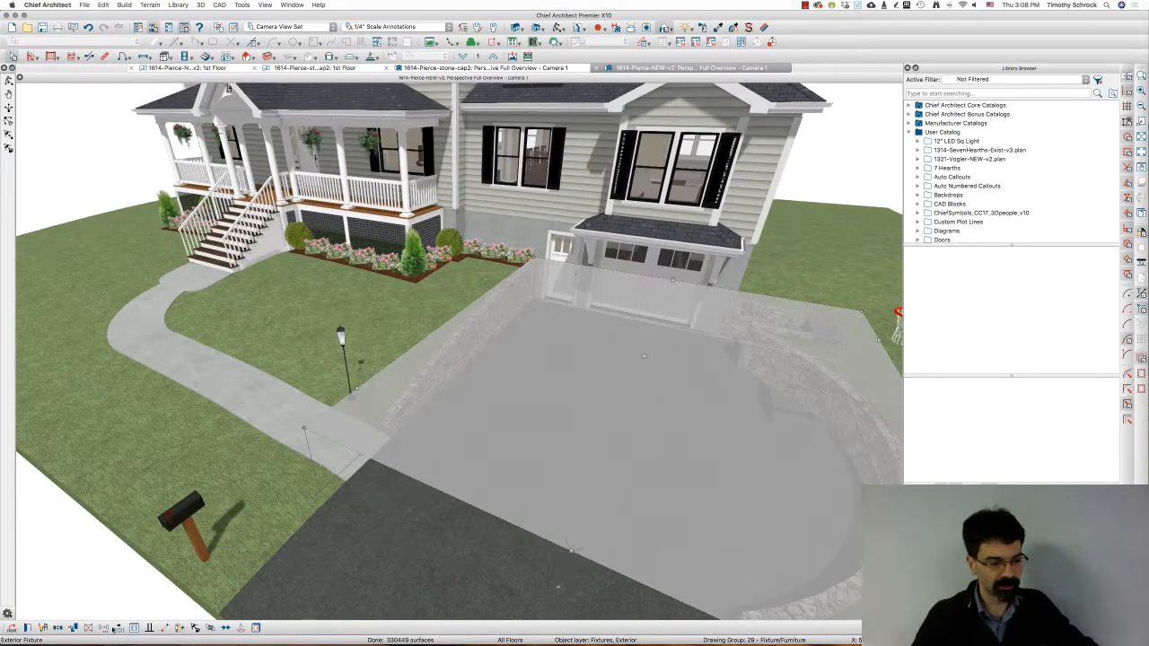
{"action": "scroll", "coordinate": [350, 420], "scroll_direction": "down", "scroll_amount": 2}
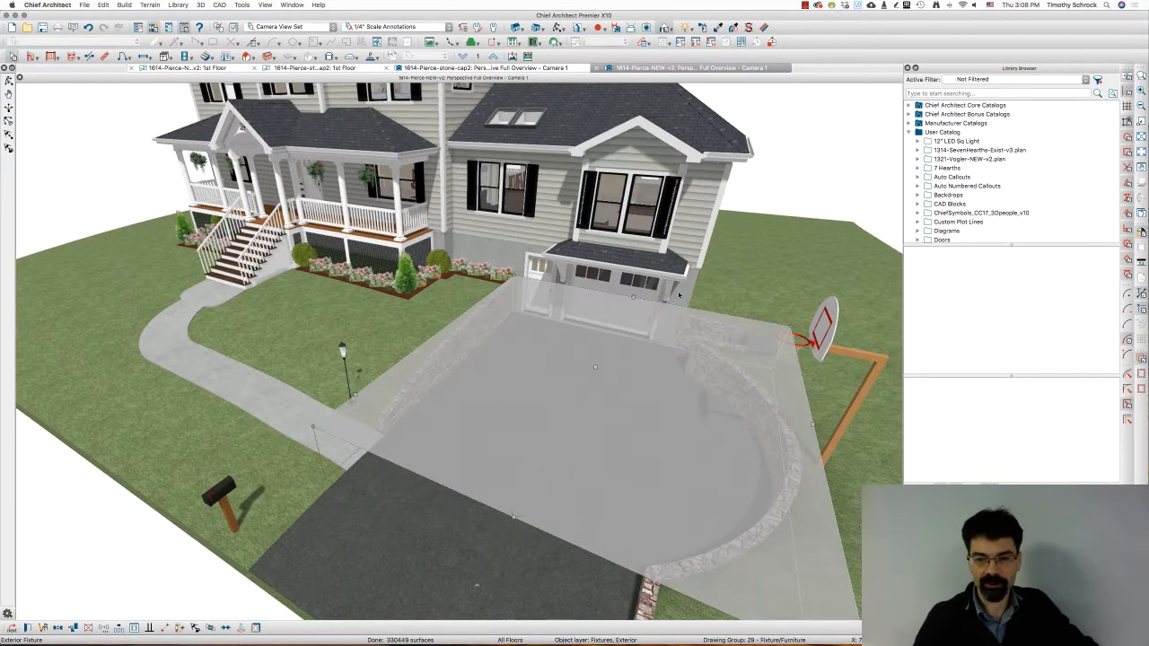
{"action": "key", "text": "Escape"}
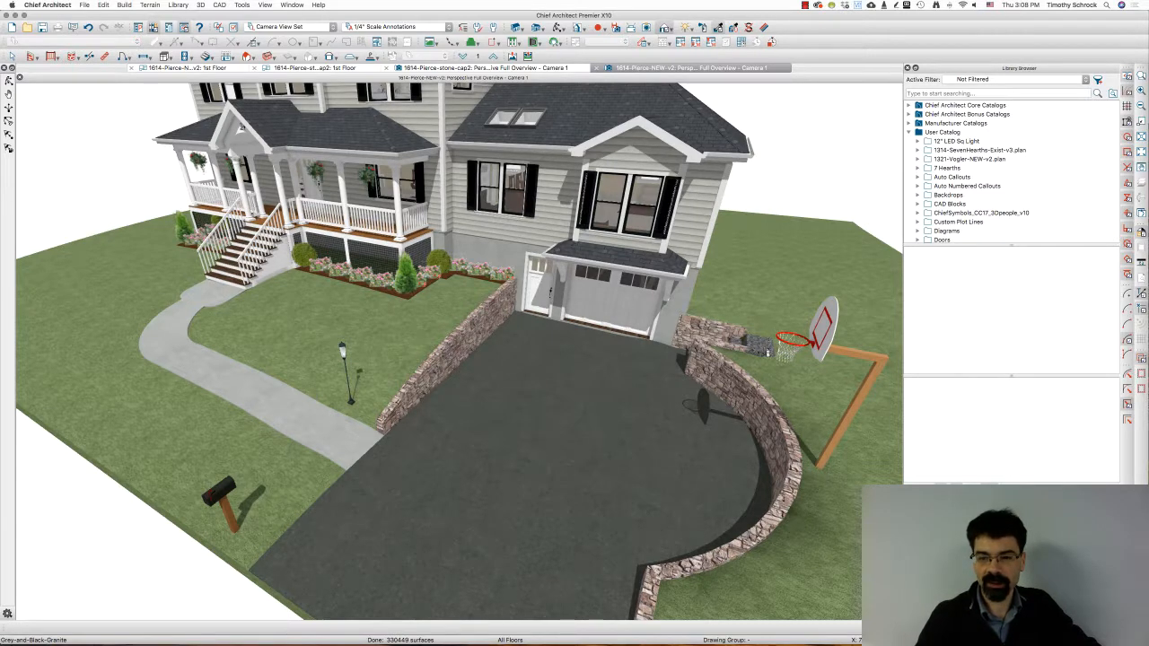
{"action": "left_click", "coordinate": [764, 341]}
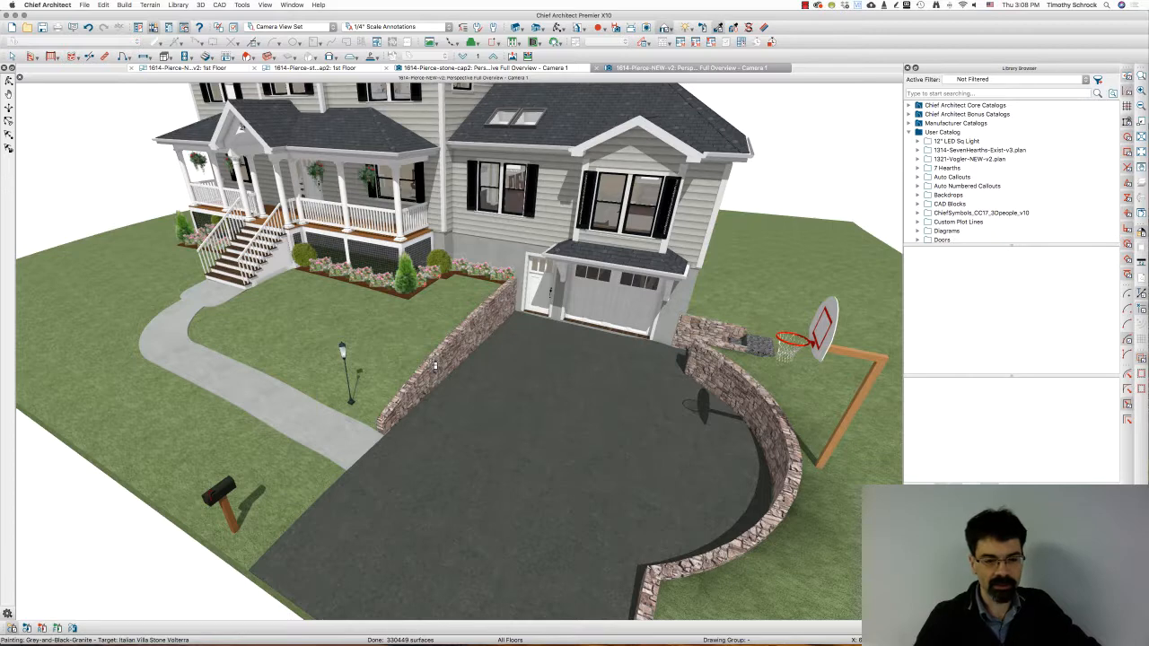
{"action": "left_click", "coordinate": [434, 365]}
{"action": "key", "text": "Escape"}
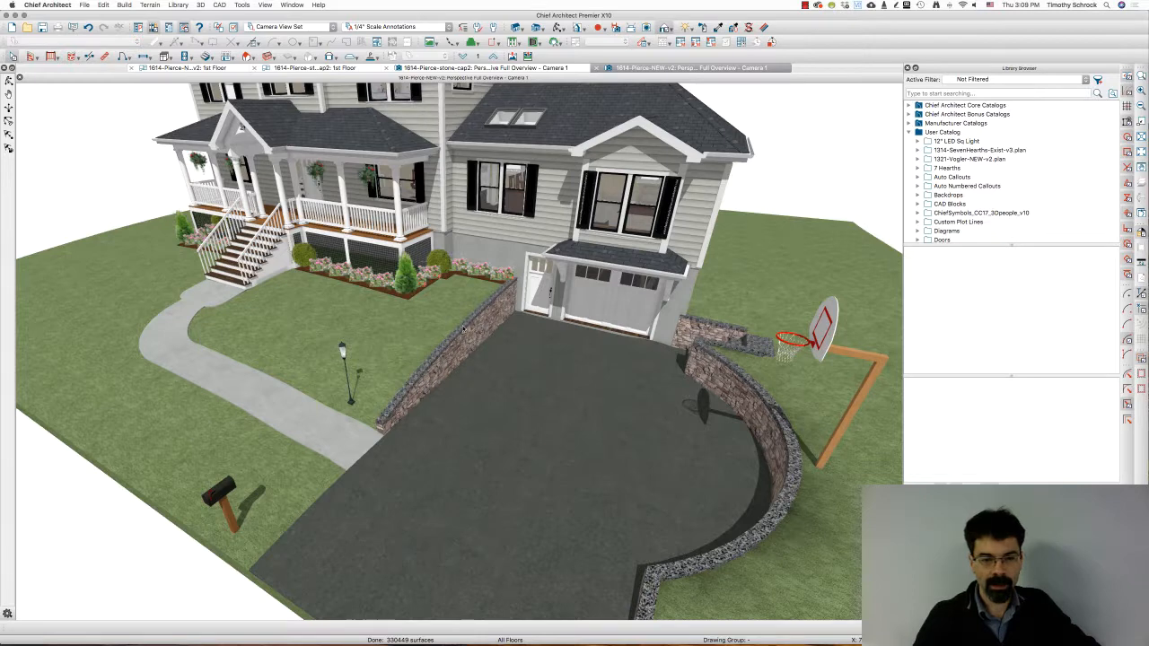
{"action": "left_click", "coordinate": [463, 329]}
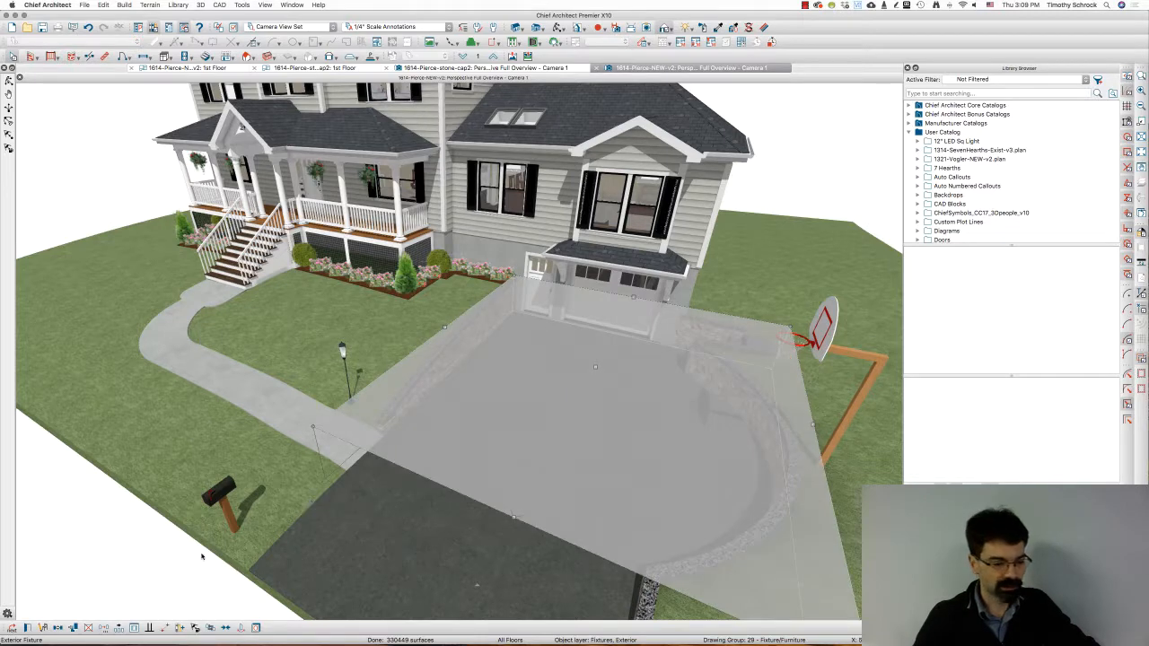
- Move the stone wall symbol with Transform/Replicate Object using a Z Delta of -1
{"action": "left_click", "coordinate": [105, 627]}
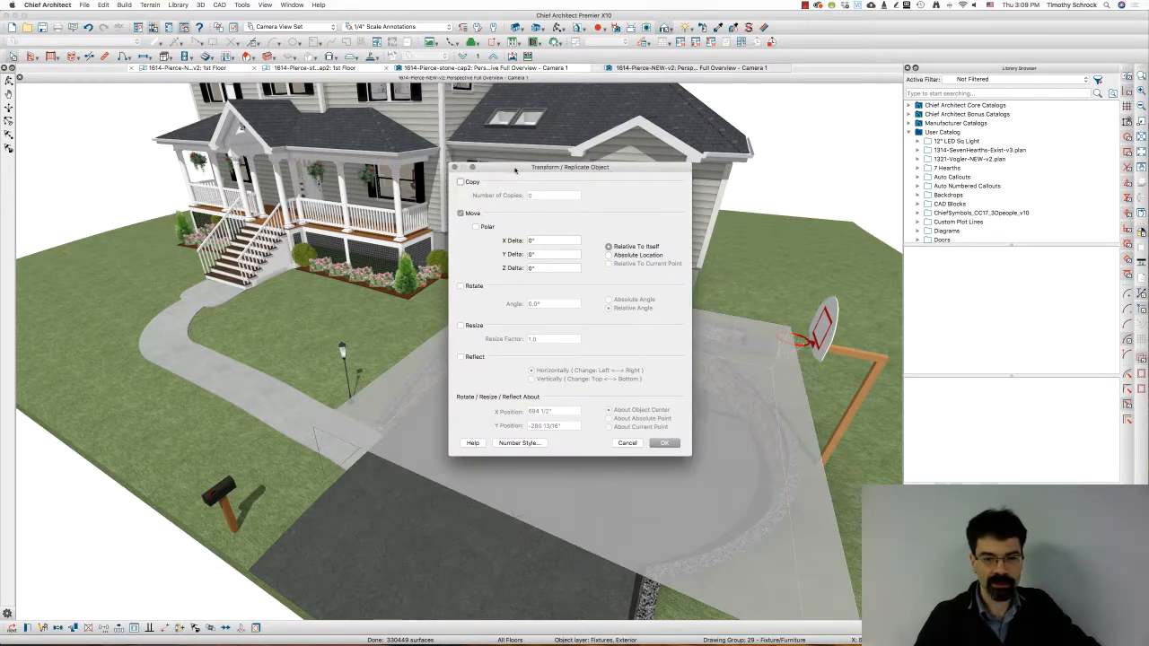
{"action": "left_click_drag", "start_coordinate": [540, 269], "coordinate": [492, 272]}
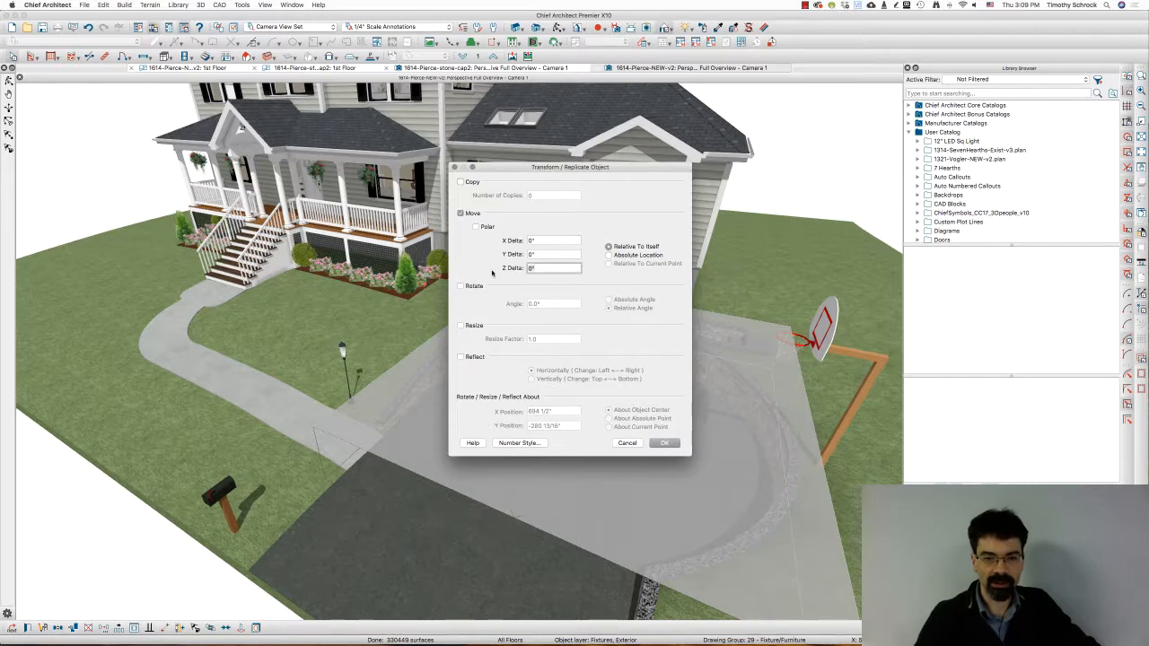
{"action": "type", "text": "-1"}
{"action": "key", "text": "Return"}
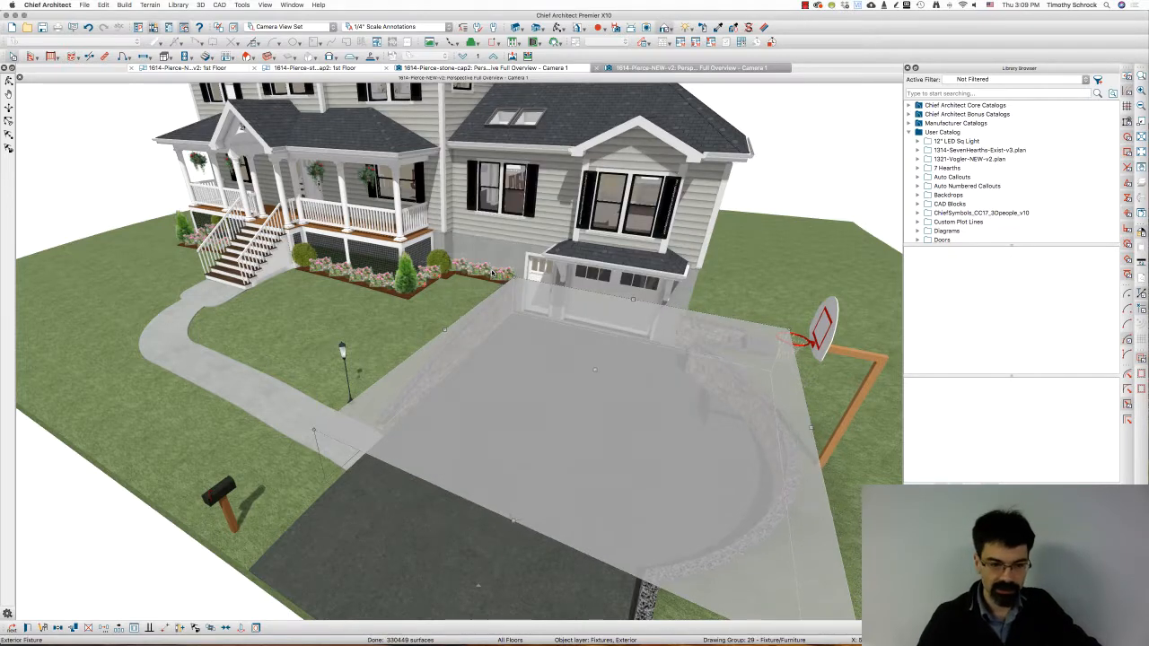
{"action": "key", "text": "Escape"}
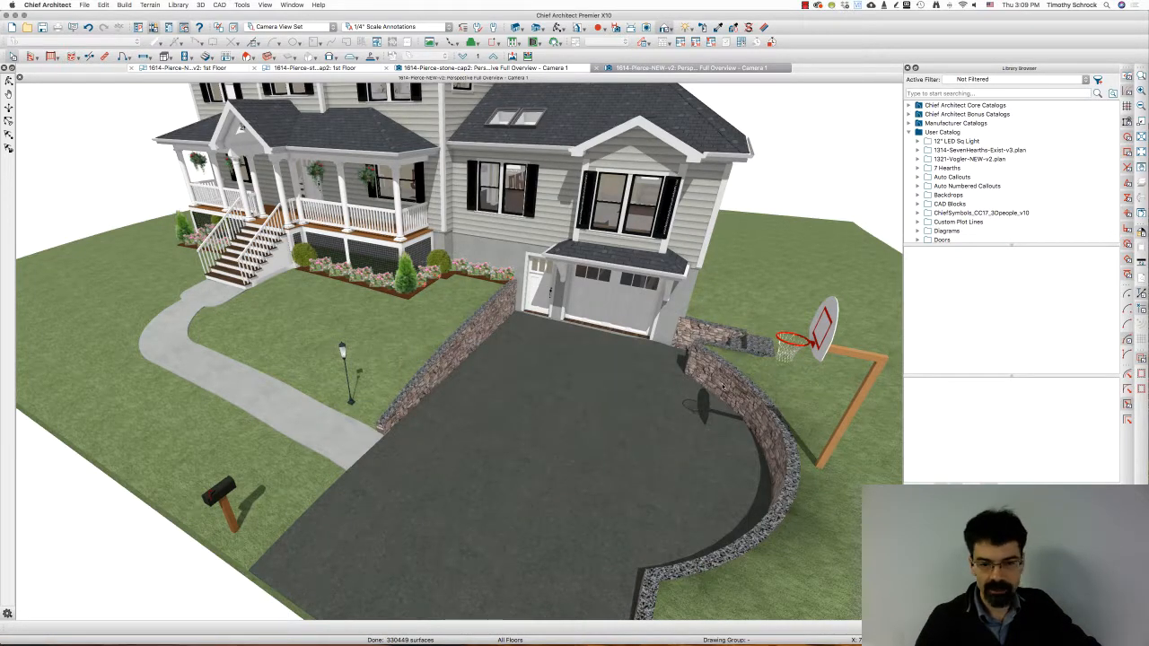